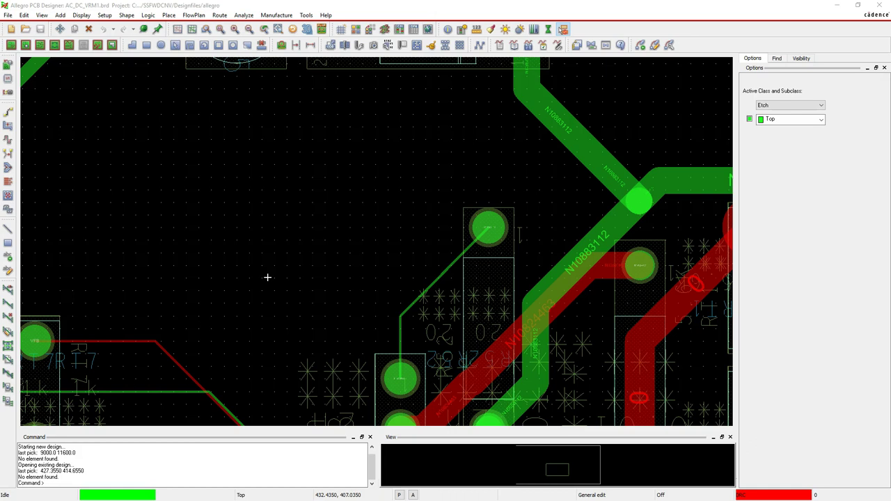
- Zoom out to view the whole routed AC_DC_VRM1 board layout
click(253, 229)
click(229, 203)
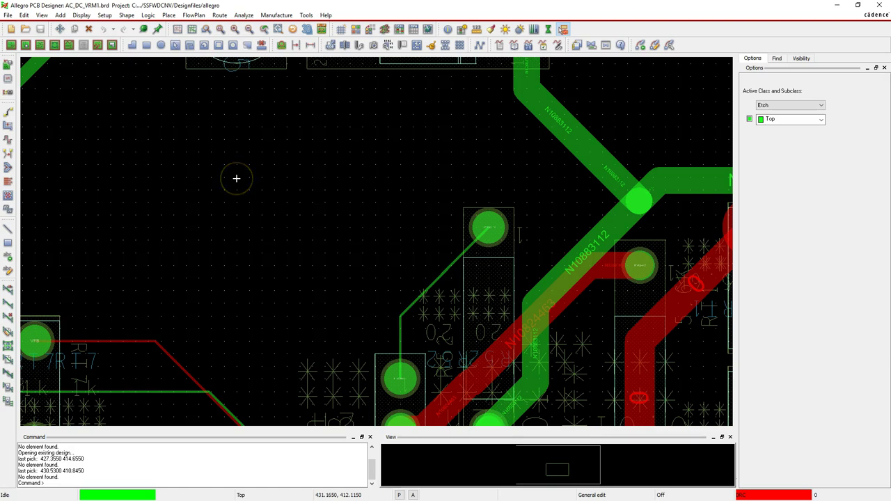
scroll(236, 178, up, 2)
scroll(170, 139, down, 1)
scroll(169, 149, down, 1)
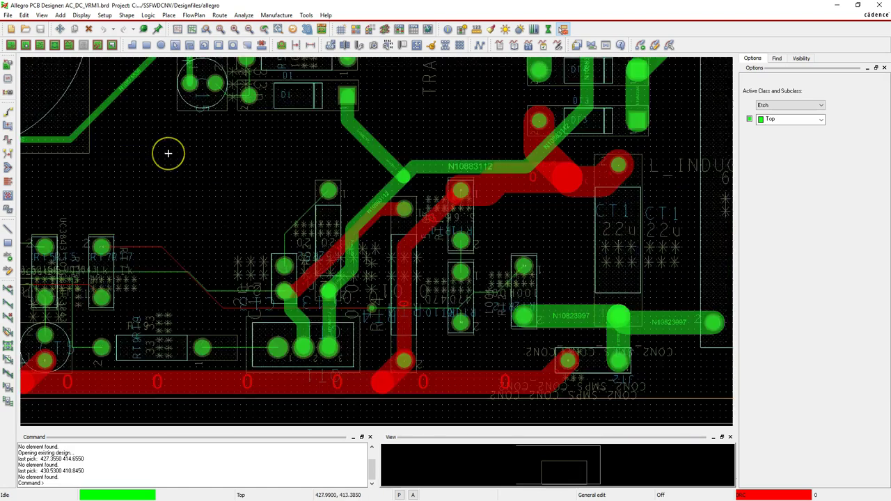
scroll(169, 153, down, 1)
scroll(139, 132, down, 1)
scroll(155, 139, up, 2)
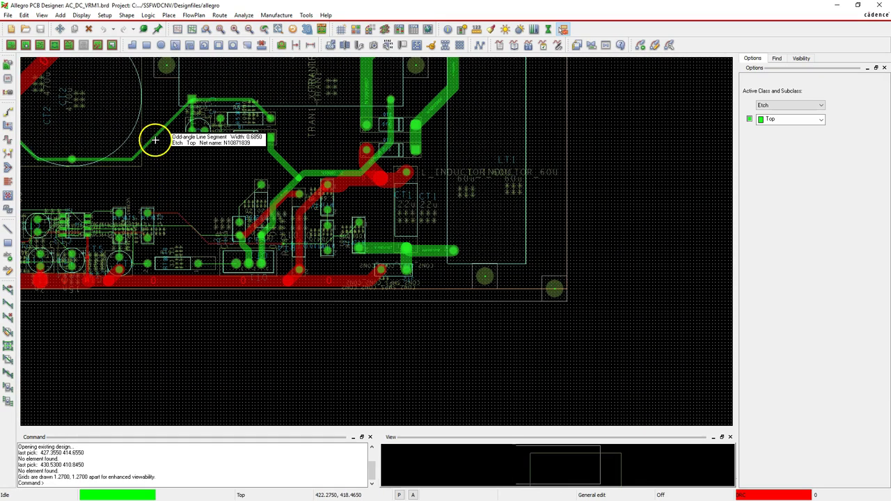
- Uncheck Grids On in Define Grid via Quick Utilities, then zoom back in
right_click(179, 157)
mouse_move(211, 160)
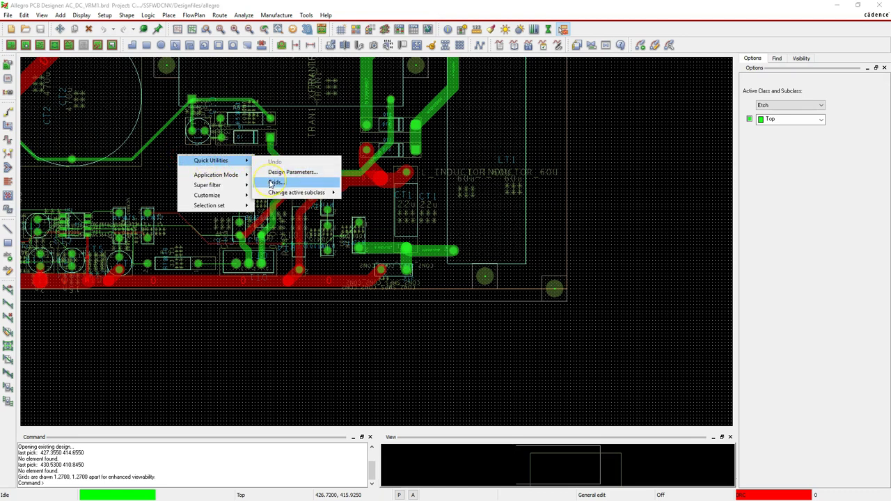
click(272, 182)
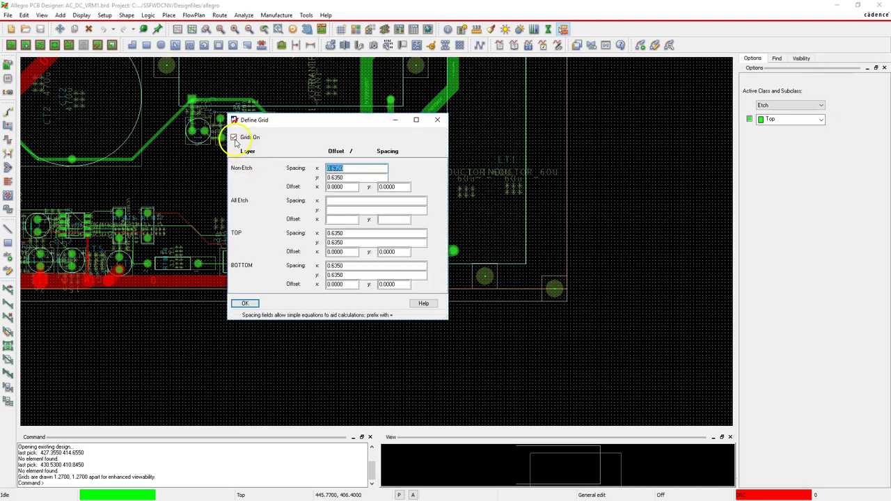
click(233, 137)
click(244, 303)
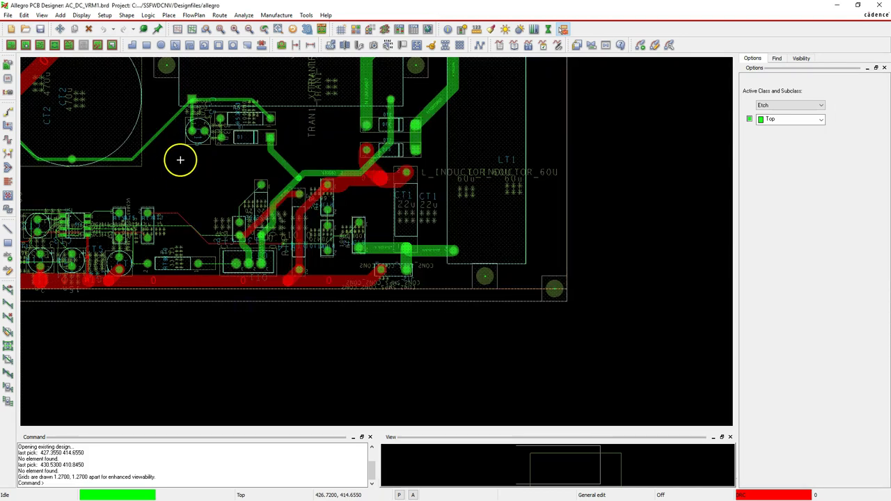
scroll(180, 160, up, 3)
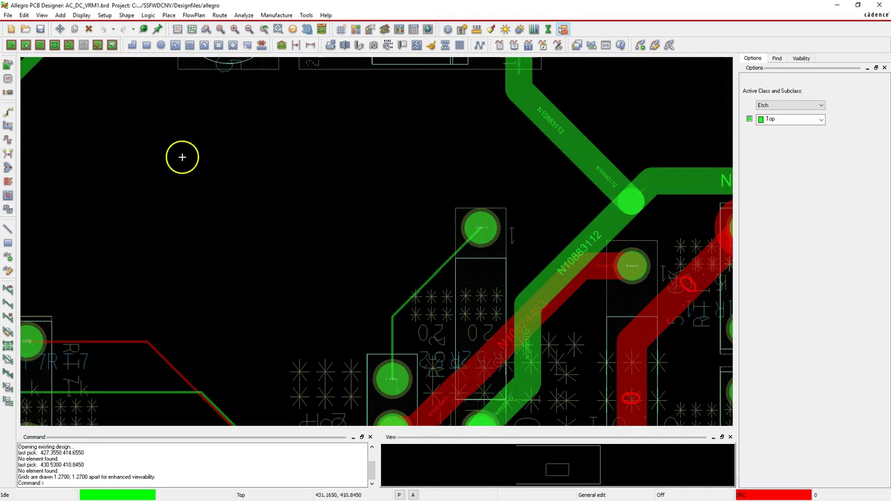
- Start a new Route > Connect trace on Top and fix its first segment
click(219, 15)
click(171, 236)
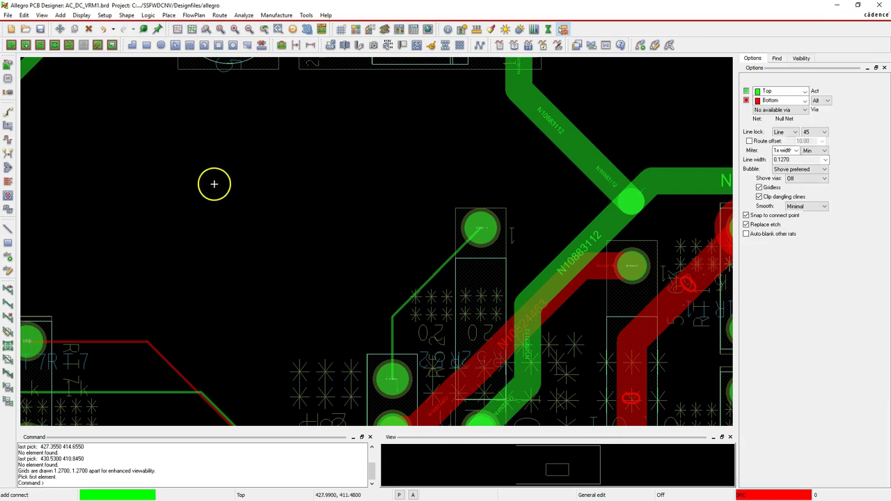
scroll(152, 180, up, 3)
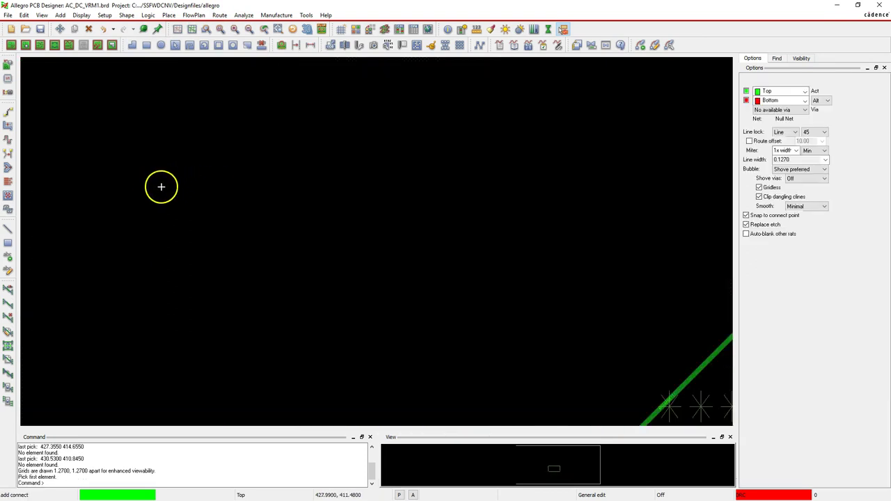
click(241, 185)
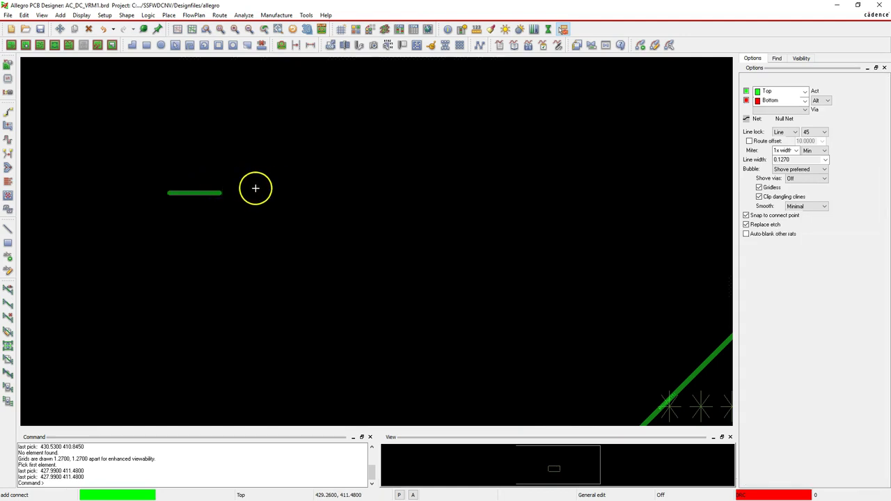
double_click(334, 194)
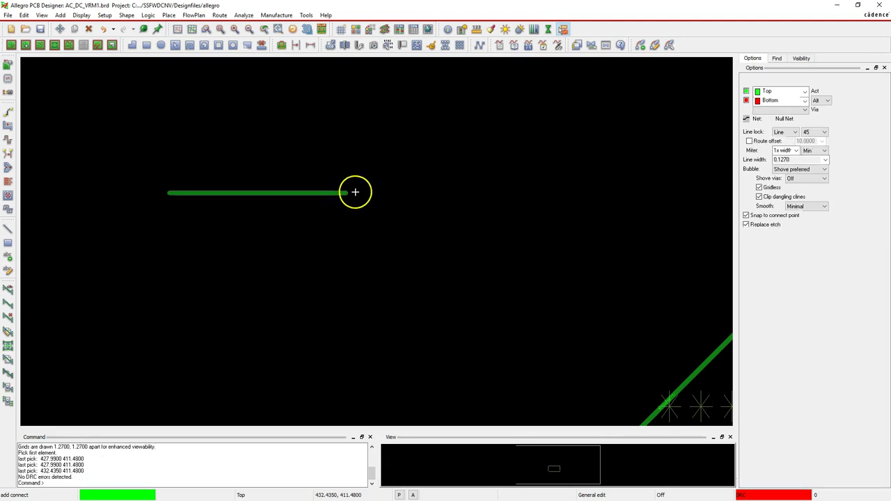
- Add a via down to Bottom, route a Bottom segment, and add a via back to Top
right_click(344, 193)
click(377, 257)
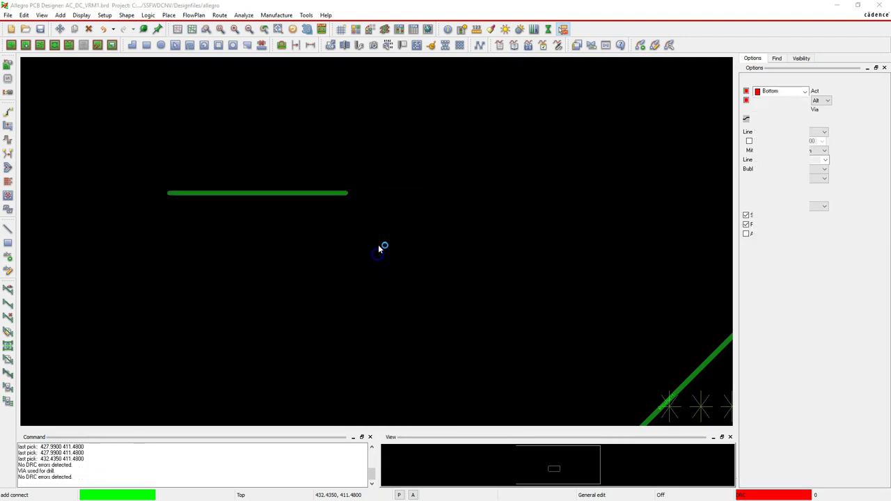
click(442, 266)
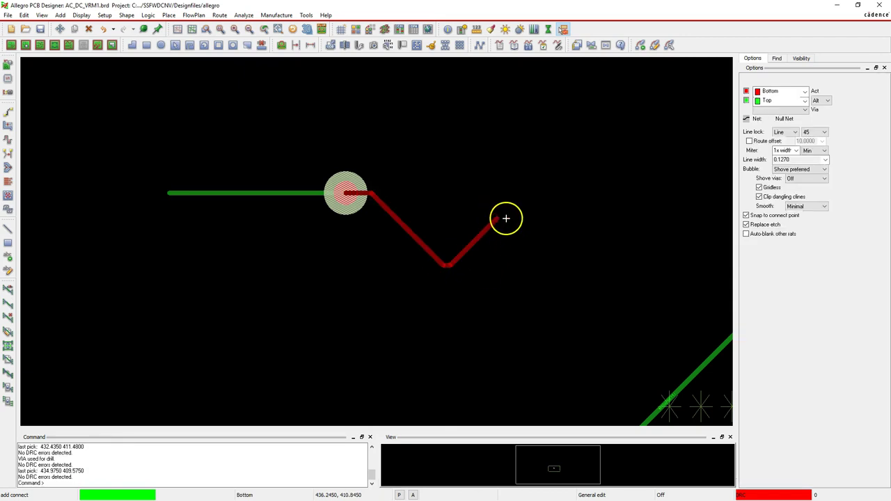
right_click(504, 214)
click(532, 281)
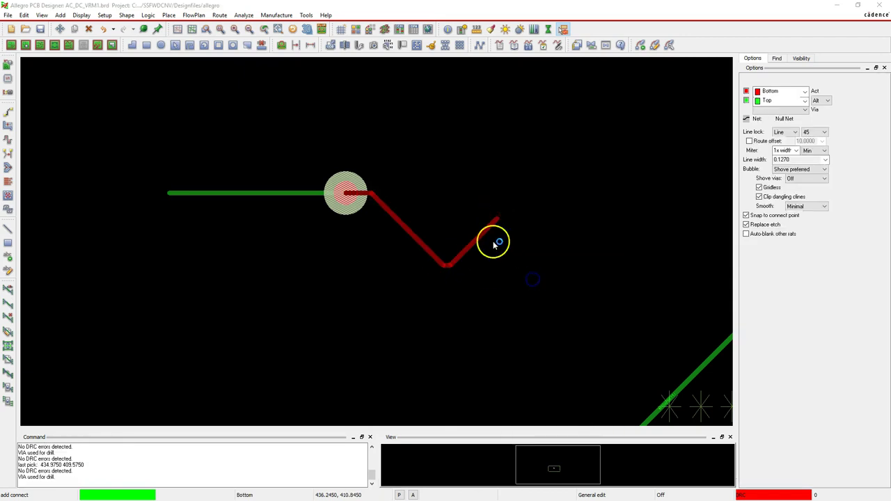
- Finish the Top segment up and to the right and end the route with Done
click(473, 185)
click(516, 184)
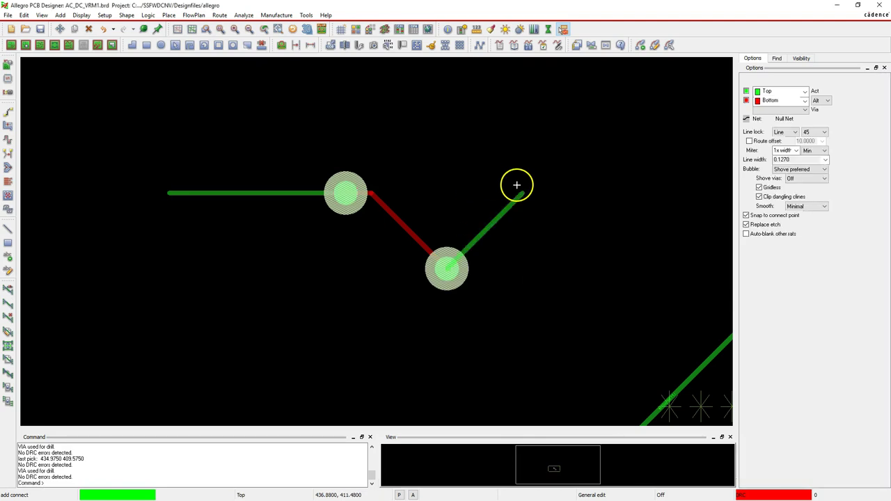
right_click(523, 188)
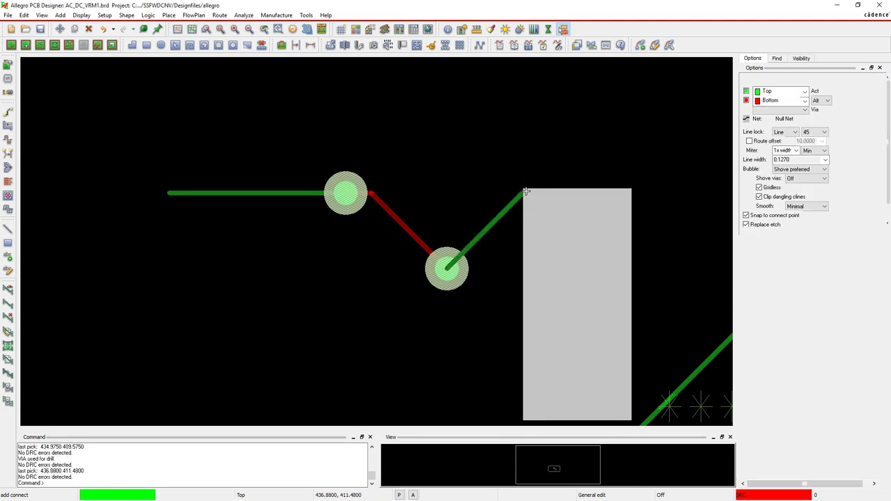
click(537, 194)
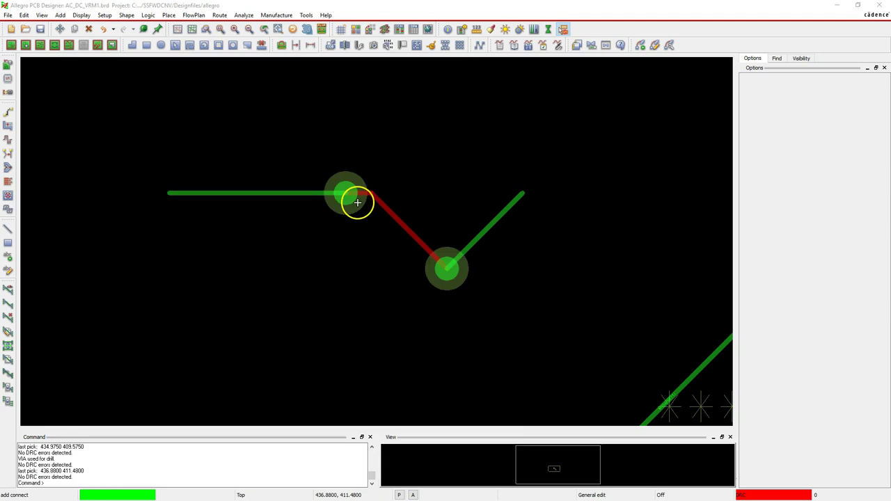
scroll(352, 202, up, 2)
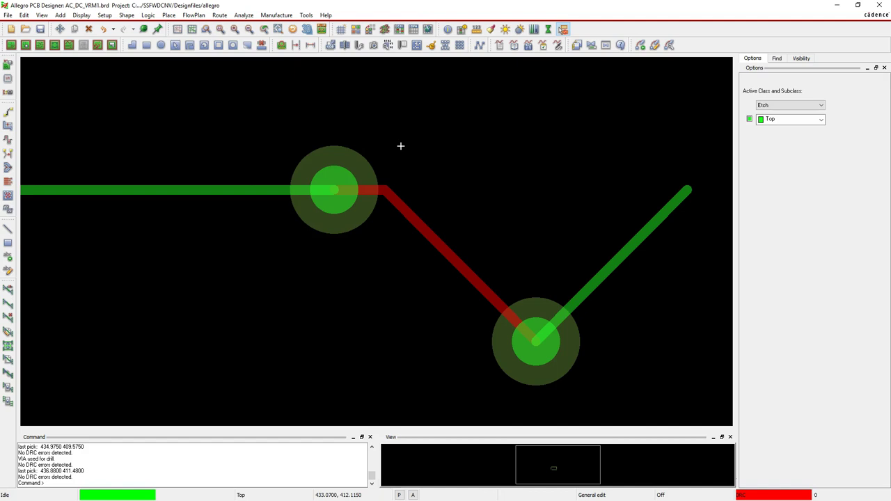
scroll(383, 149, up, 1)
scroll(380, 149, up, 1)
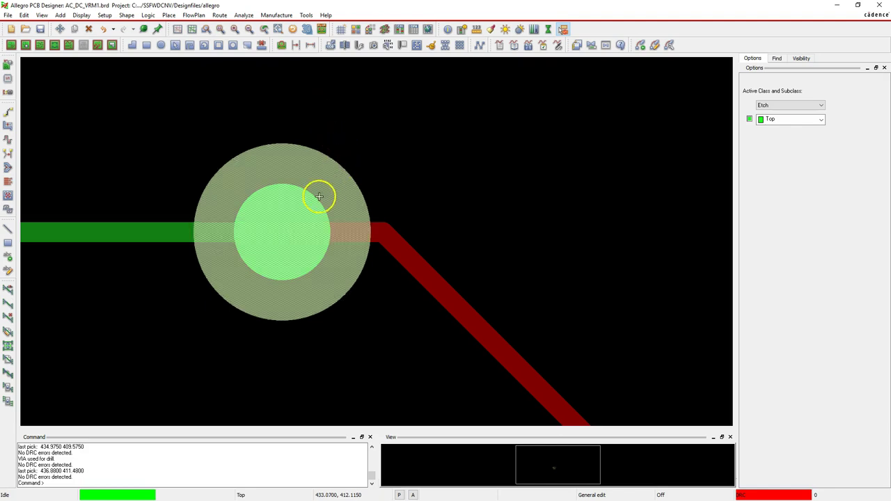
scroll(317, 199, up, 1)
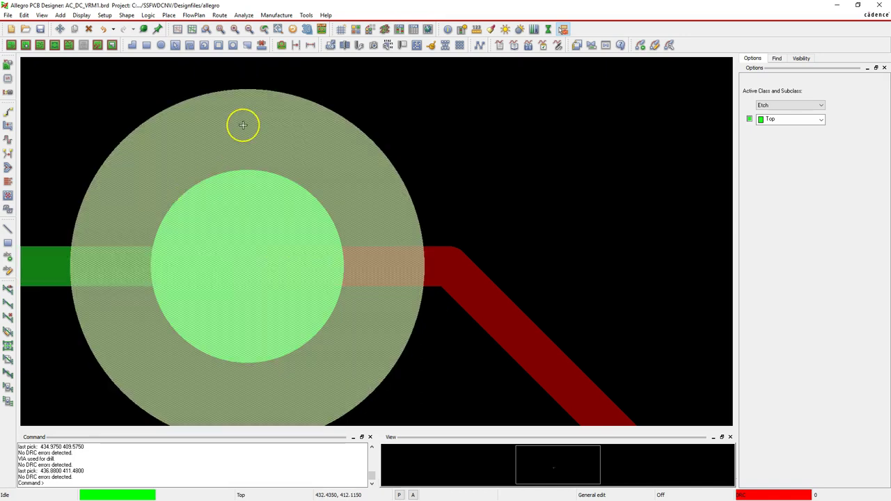
scroll(387, 129, down, 1)
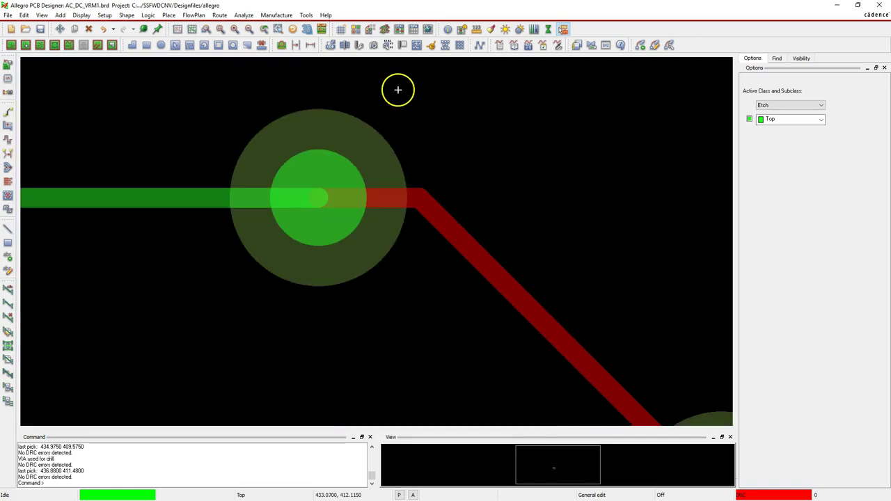
click(289, 82)
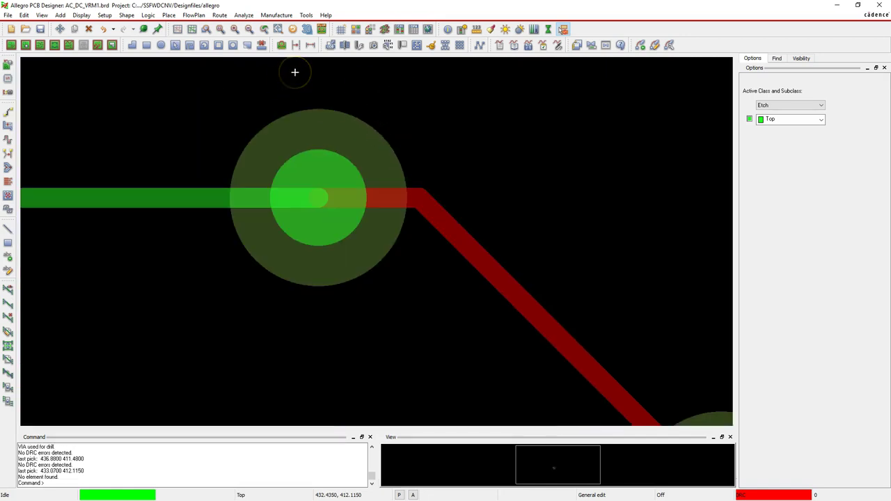
- Start Tools > Padstack > Modify Design Padstack and select VIA in the Options list
click(305, 16)
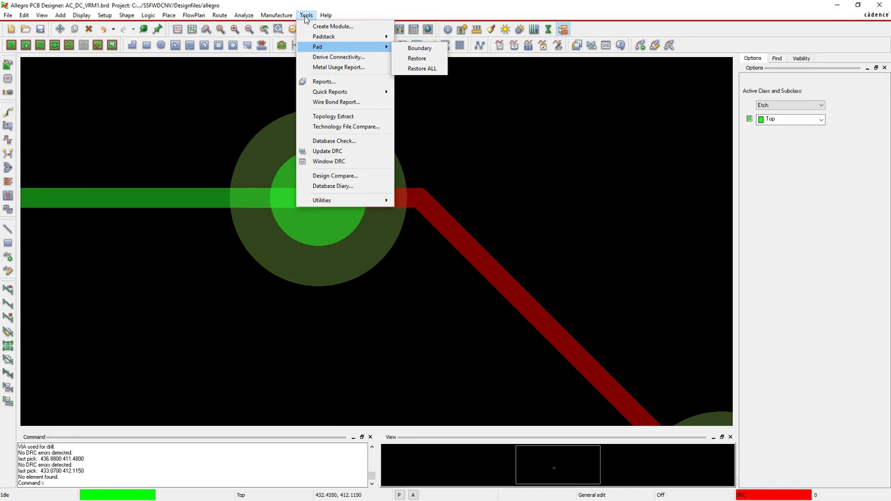
mouse_move(341, 36)
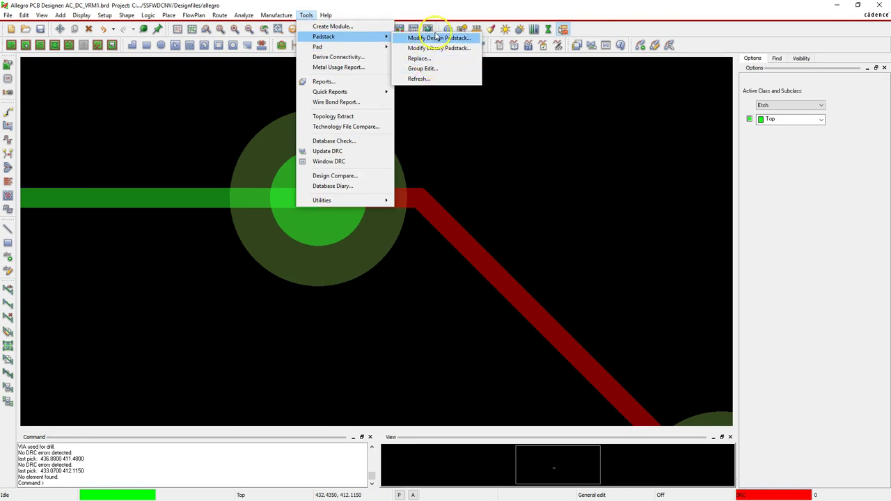
click(432, 39)
click(437, 39)
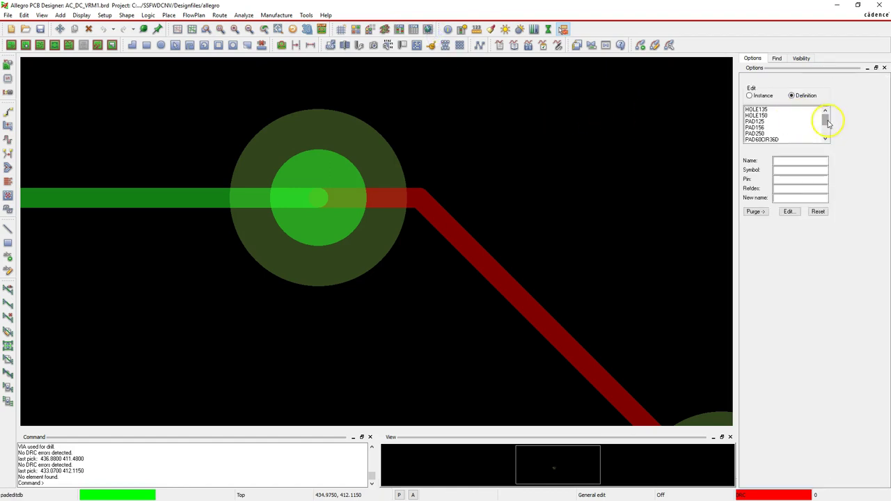
drag(828, 123, 827, 137)
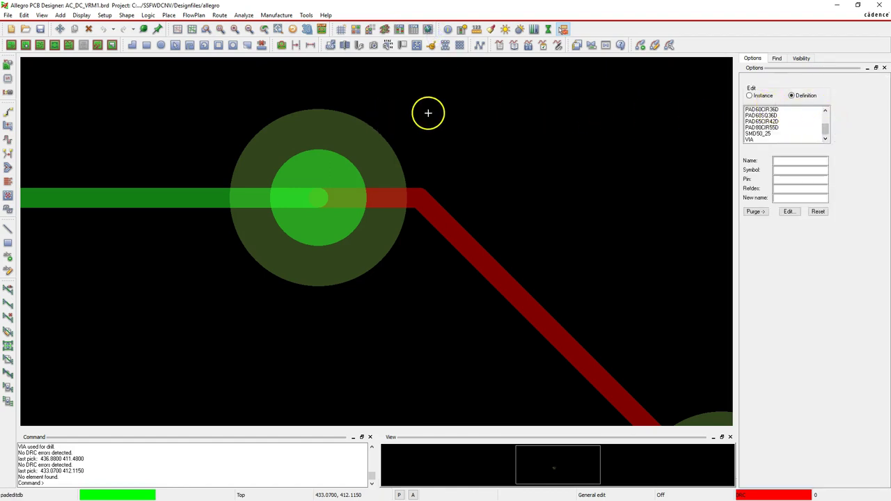
click(333, 168)
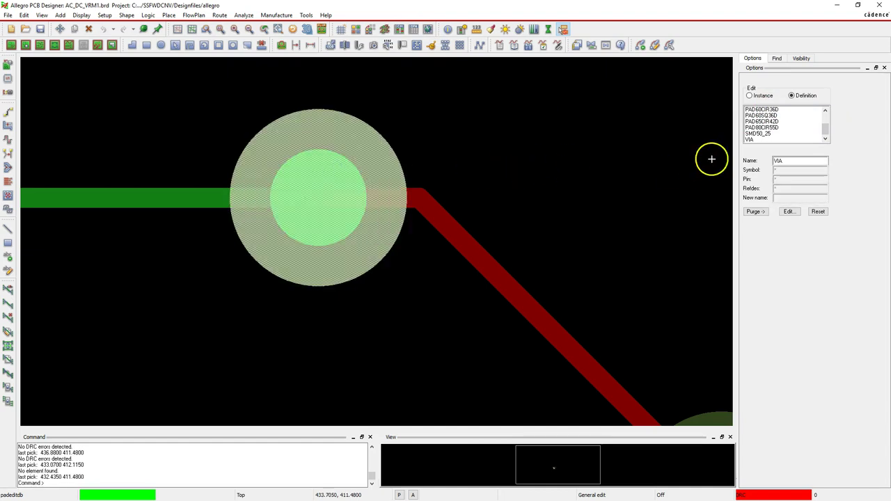
click(750, 140)
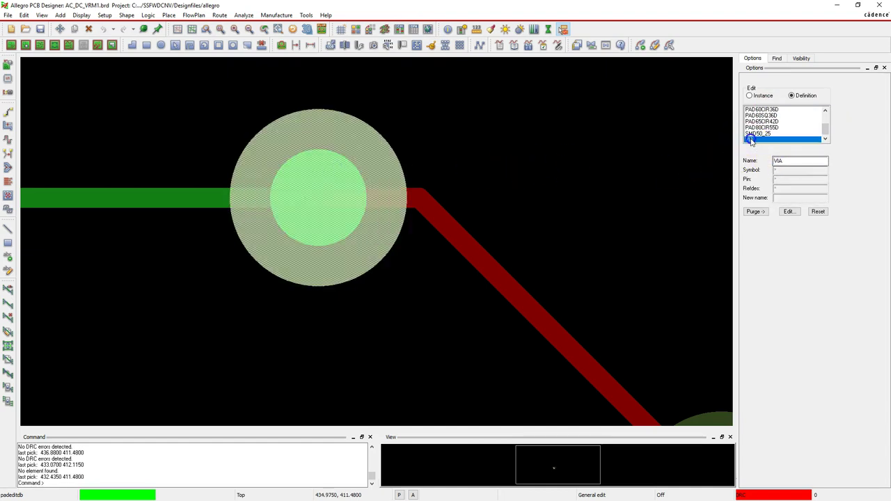
- Open VIA in Pad Editor and change its units from Millimeter to Mils, accepting the warning
click(786, 211)
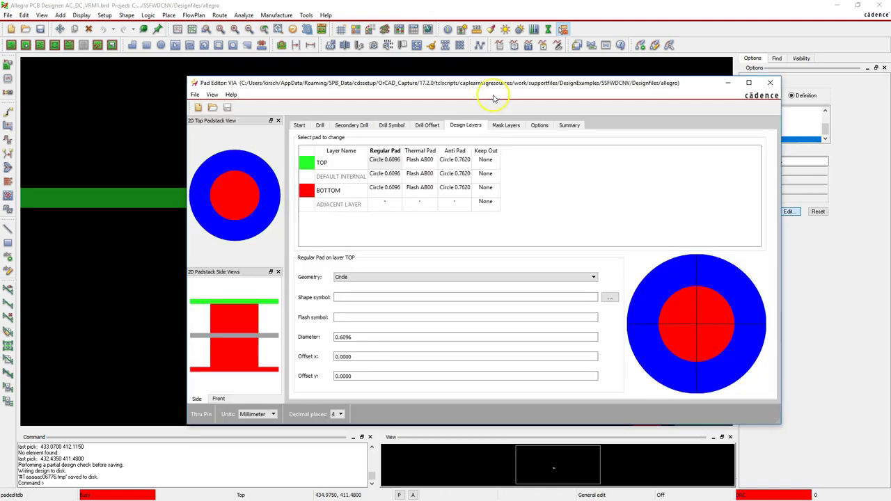
drag(437, 83, 373, 80)
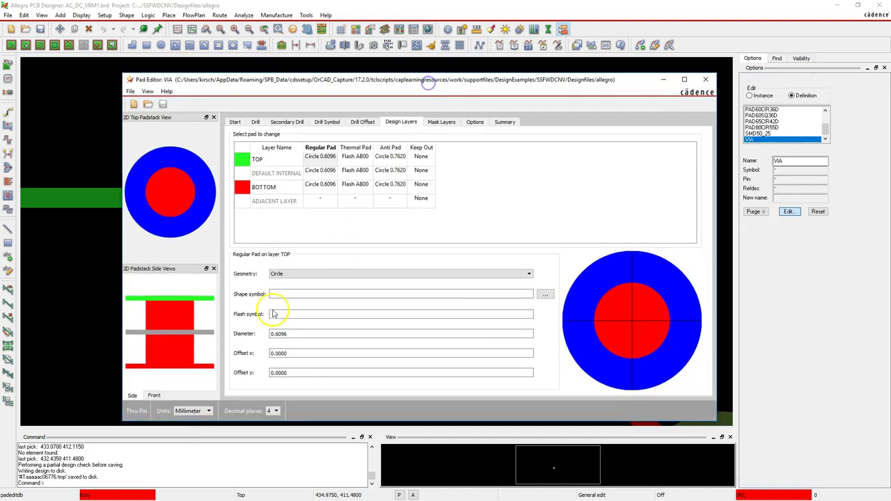
click(202, 412)
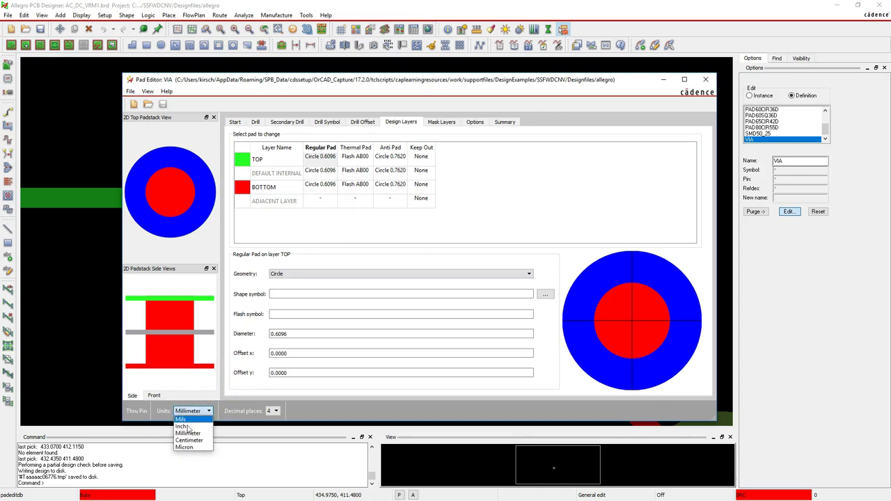
click(186, 422)
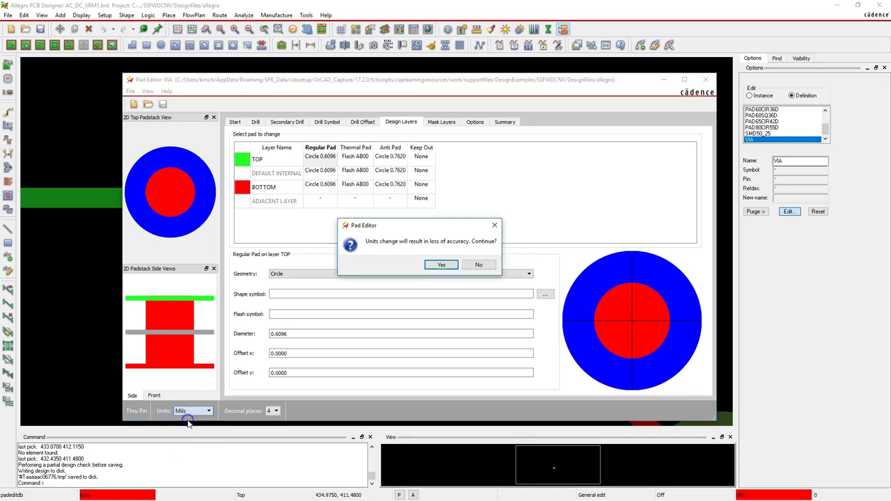
click(441, 264)
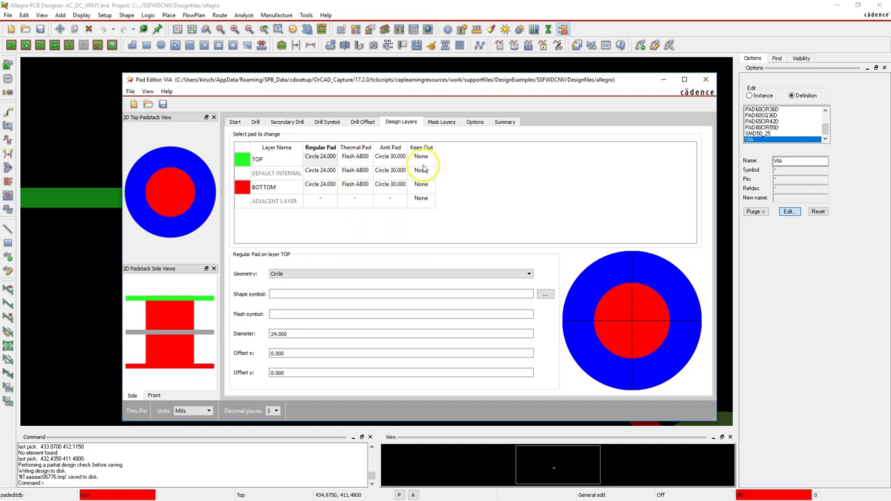
click(321, 159)
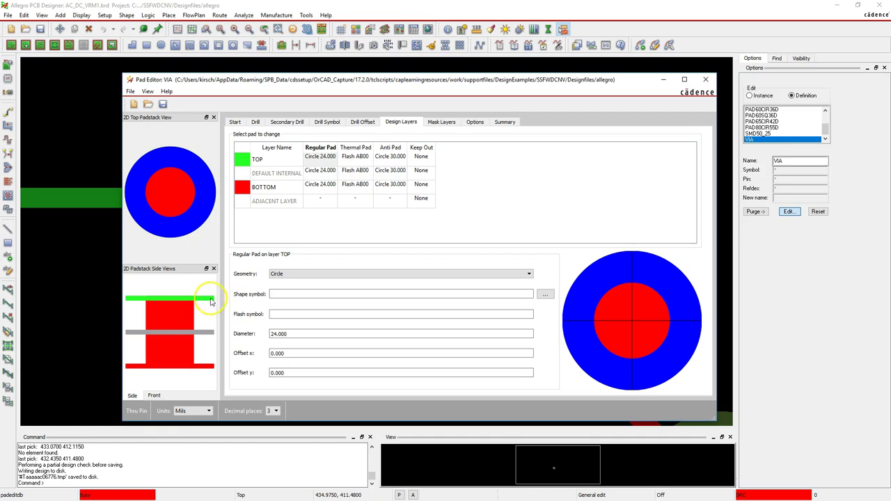
click(255, 122)
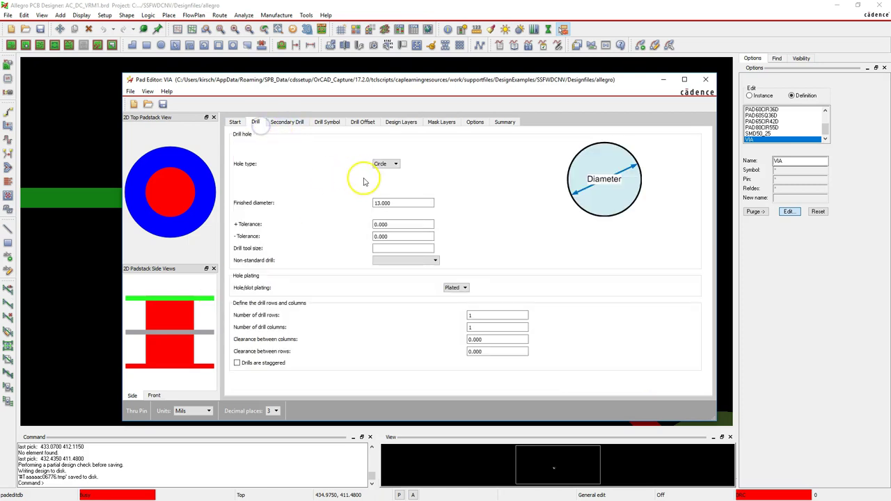
click(383, 203)
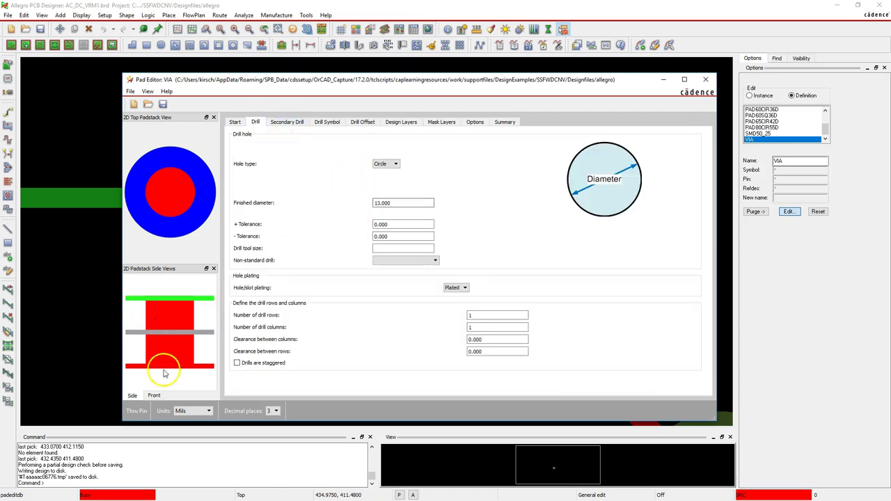
click(403, 124)
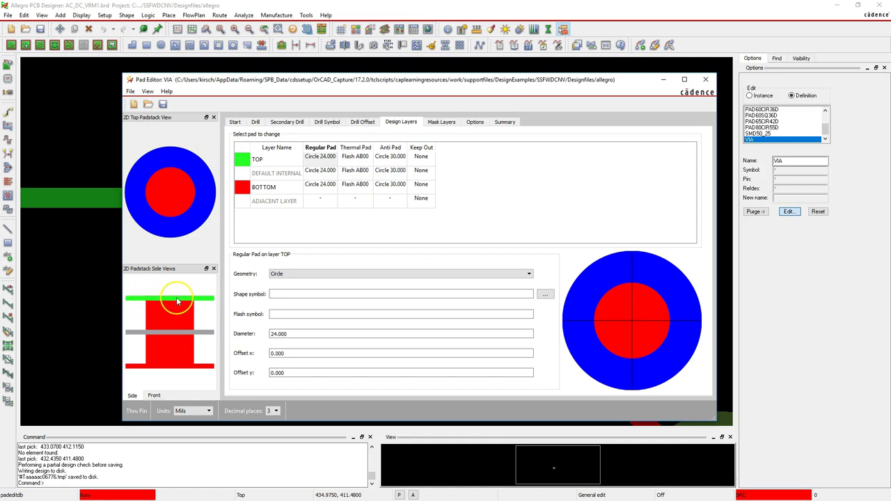
click(142, 299)
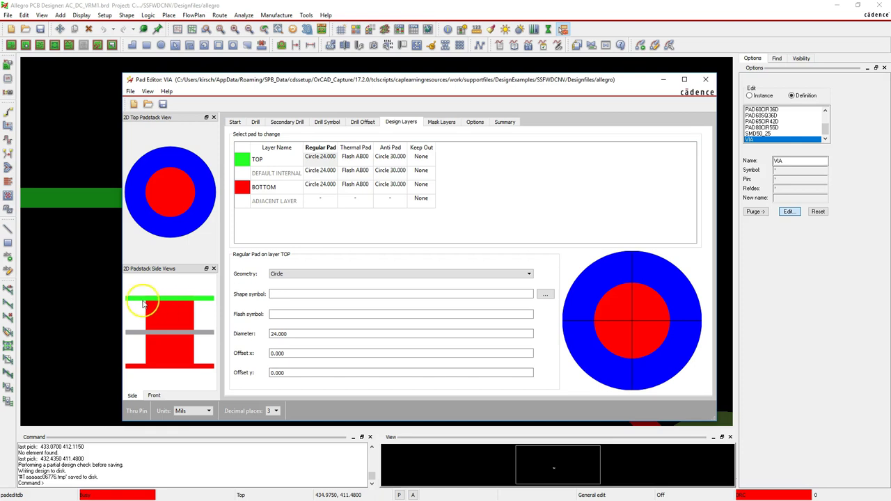
drag(143, 299, 183, 304)
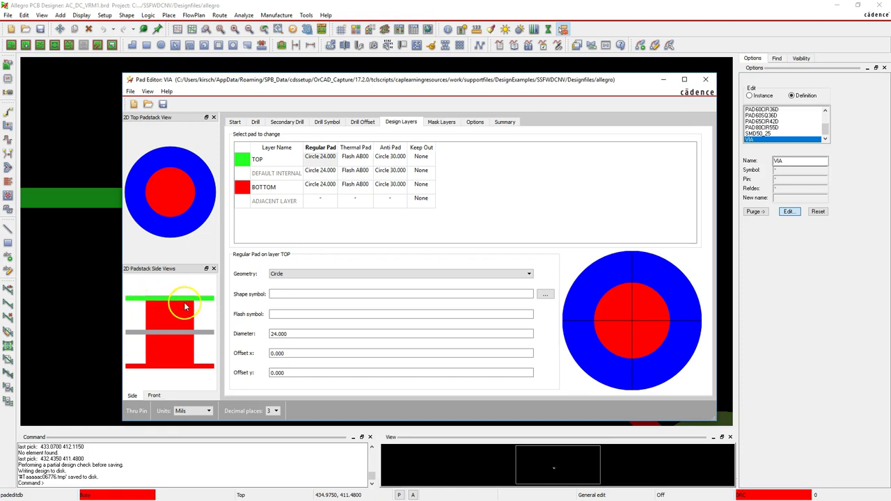
- Try a 22-mil TOP pad diameter, then restore it to 24
click(282, 334)
double_click(282, 334)
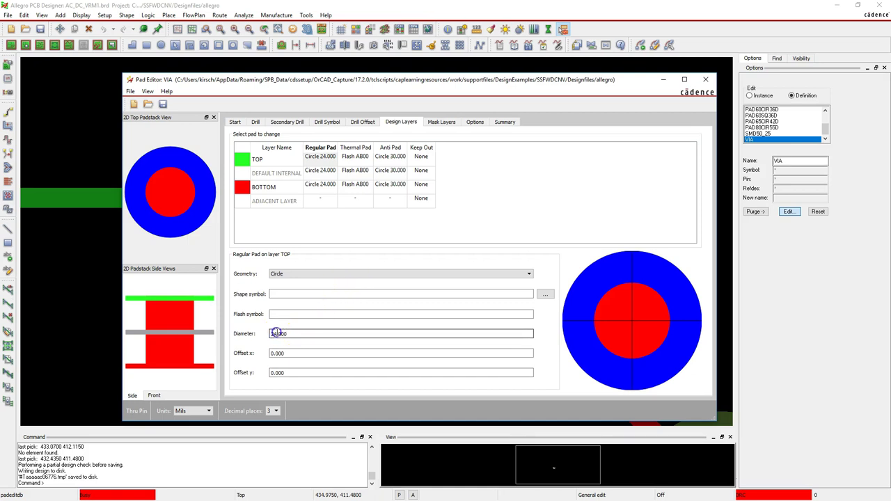
text(22)
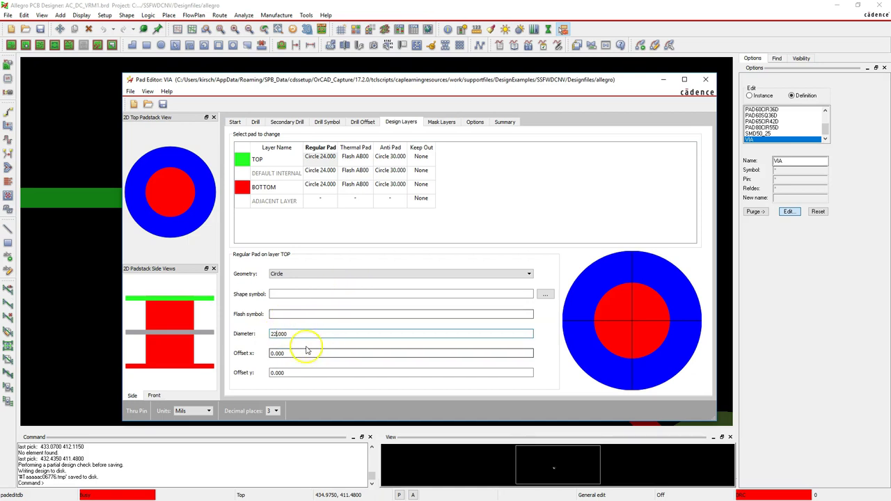
key(Tab)
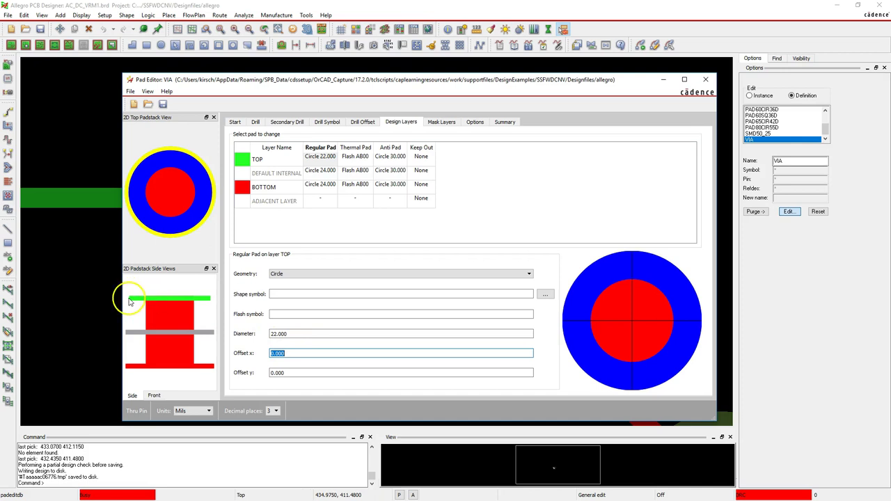
click(271, 334)
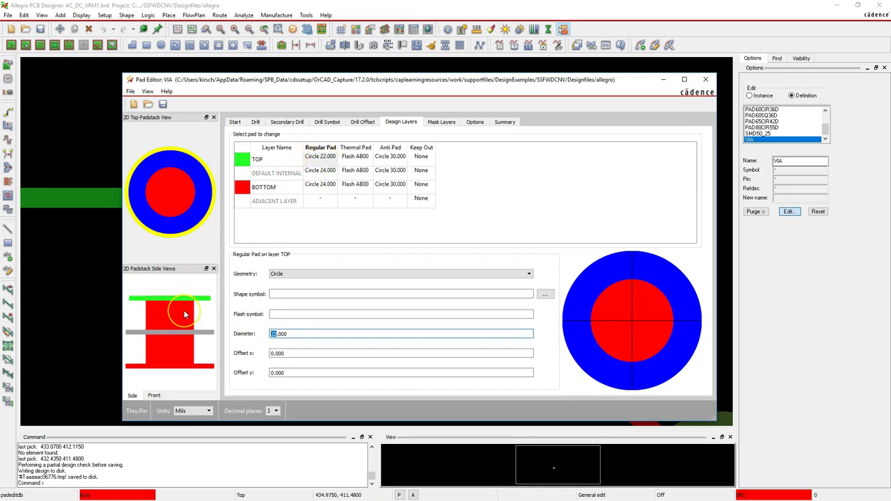
text(24)
click(289, 355)
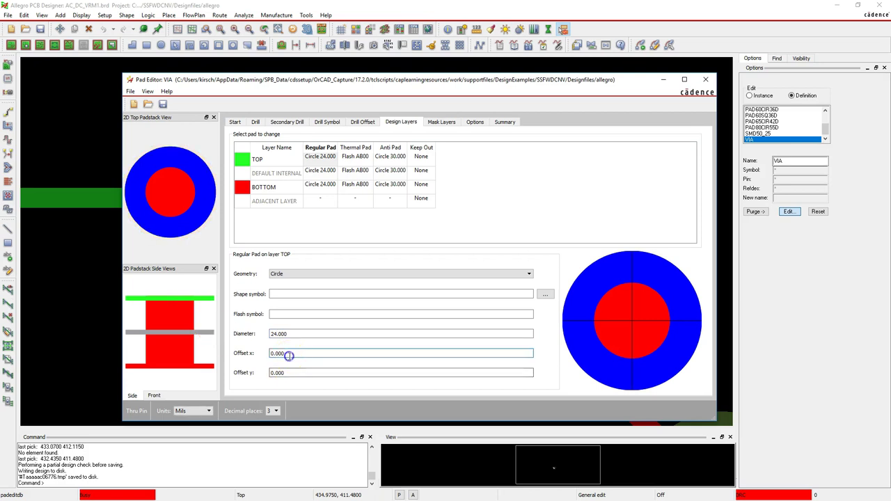
- Exit Pad Editor without saving the VIA padstack changes
click(130, 91)
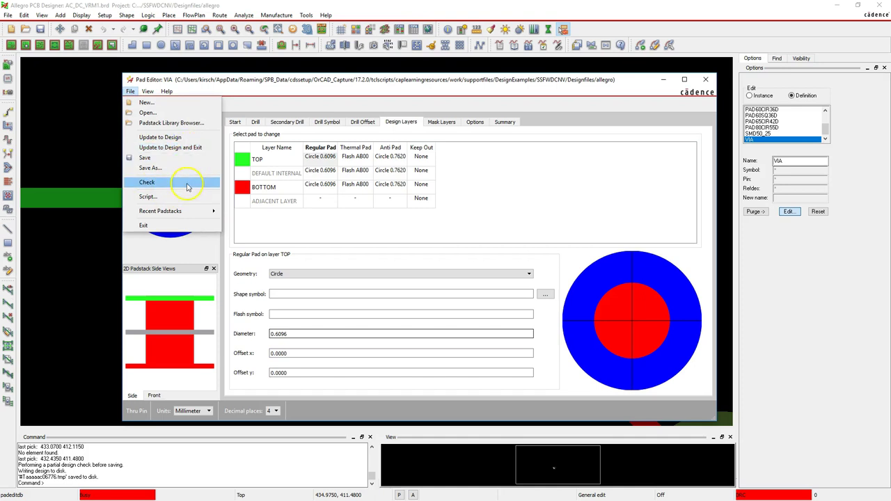
click(181, 226)
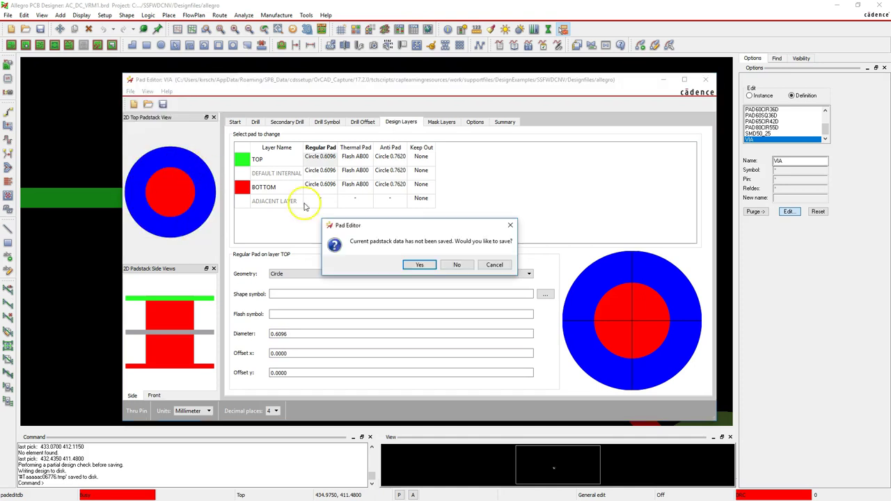
click(451, 268)
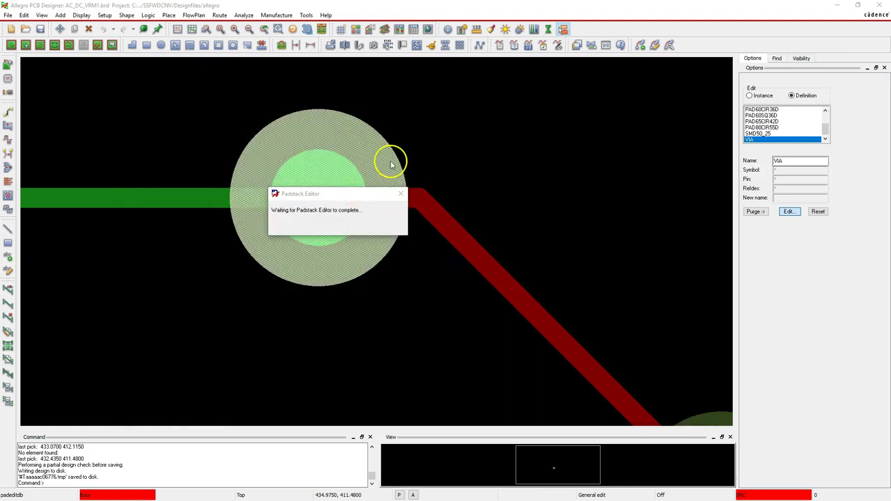
- End the padstack editing command with Done and clear the selection
right_click(486, 114)
click(497, 119)
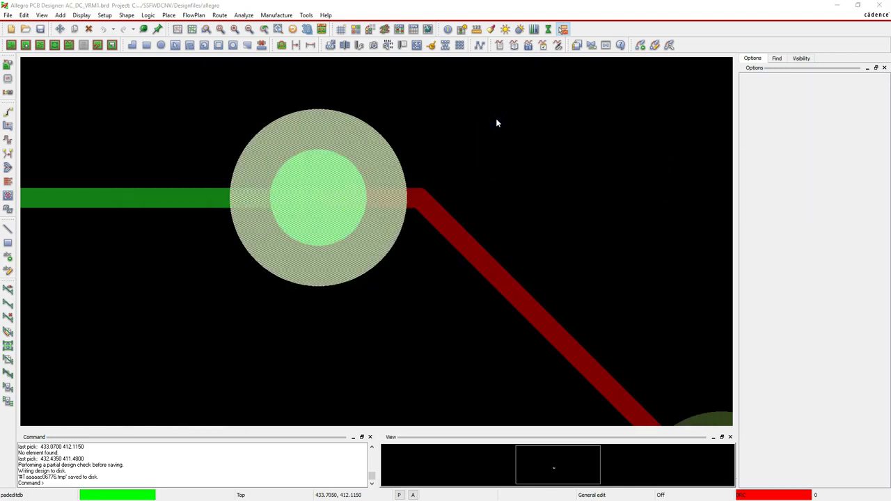
click(478, 96)
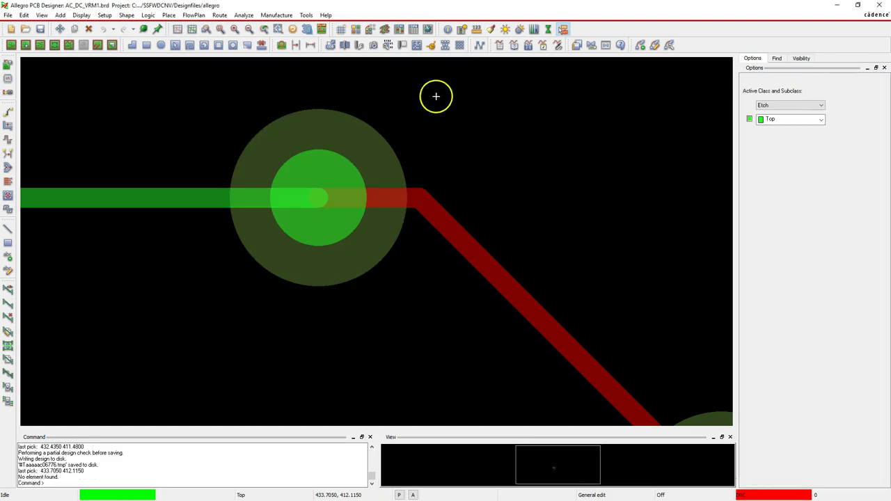
- Open the Manufacture > Artwork film setup and cancel it unchanged
click(276, 15)
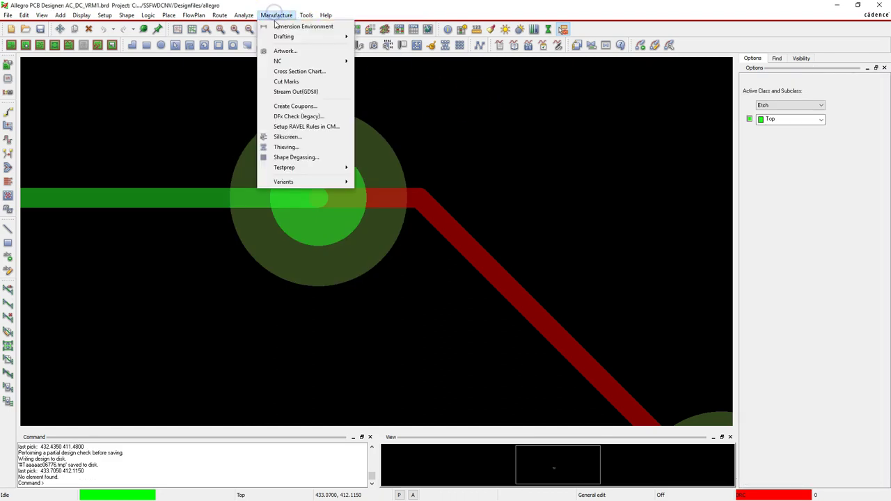
click(295, 54)
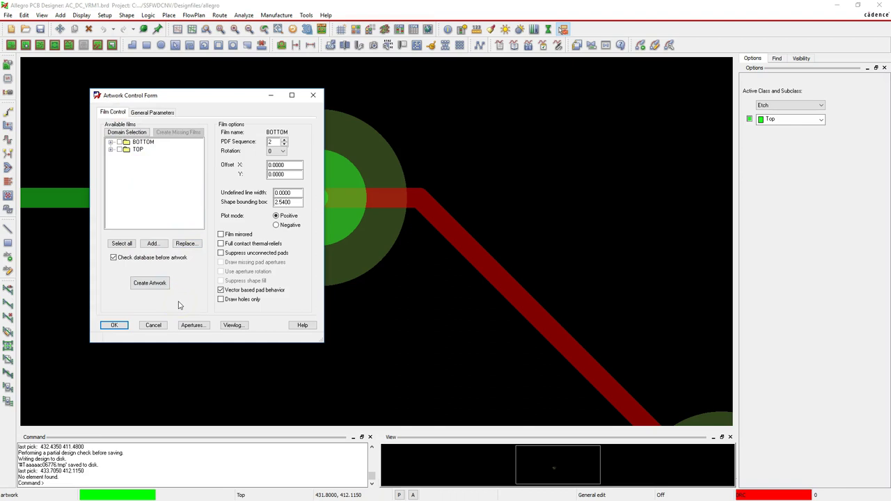
click(155, 325)
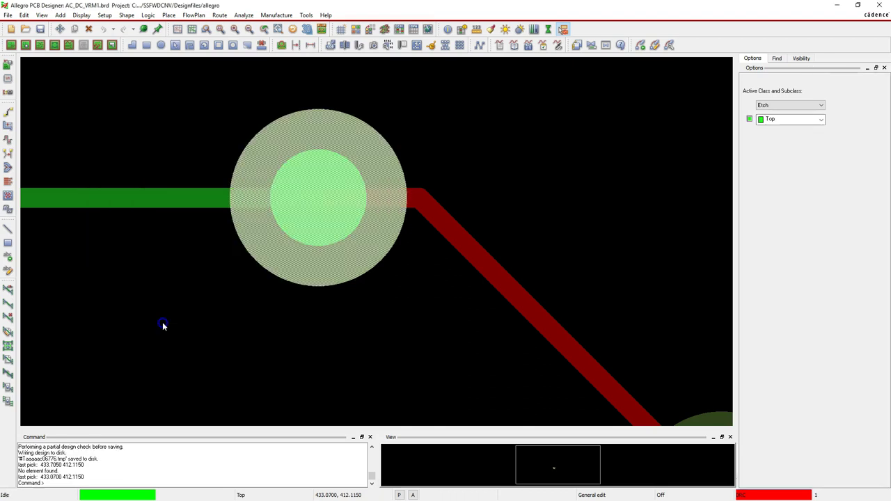
- Start Tools > Padstack > Replace, restore its Options panel, and pick the existing VIA
click(306, 16)
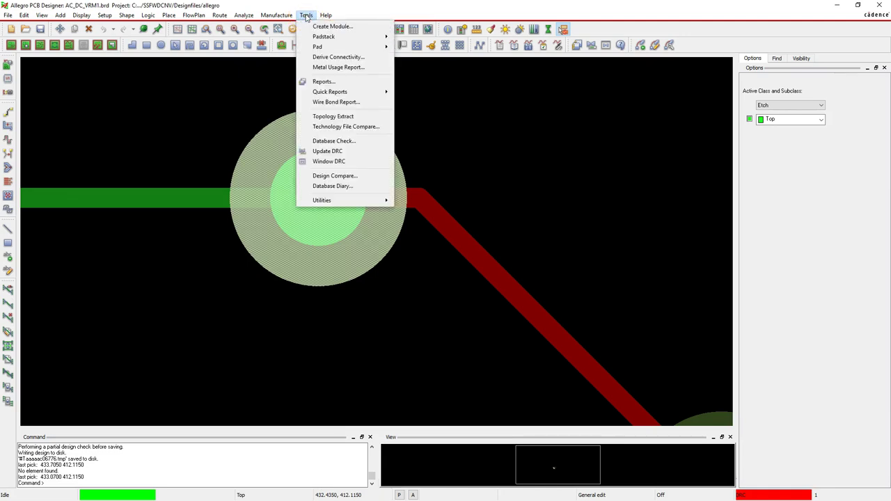
mouse_move(323, 37)
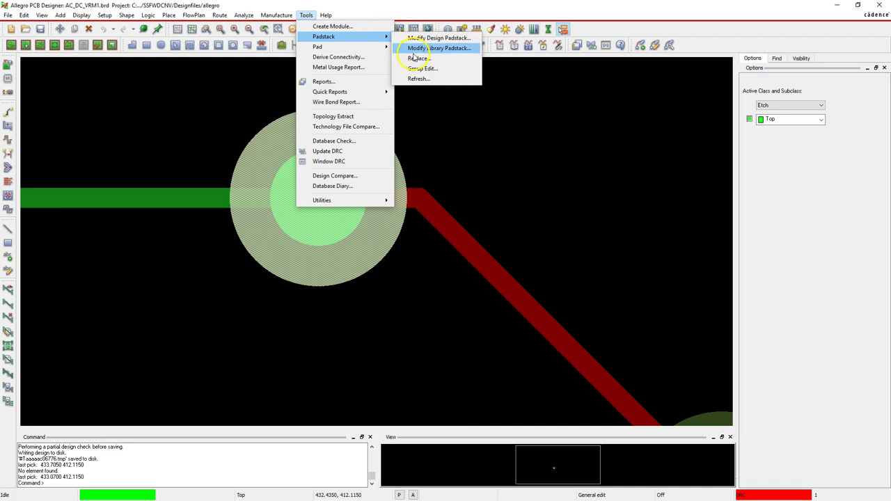
click(418, 58)
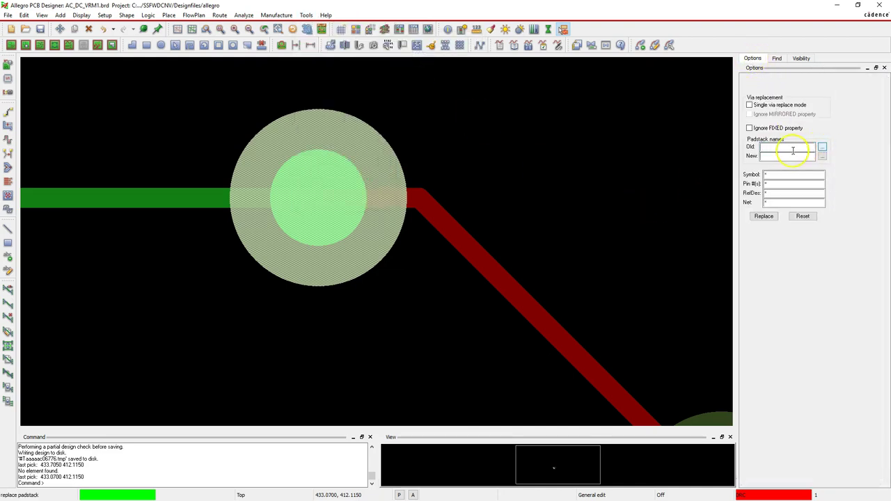
click(795, 73)
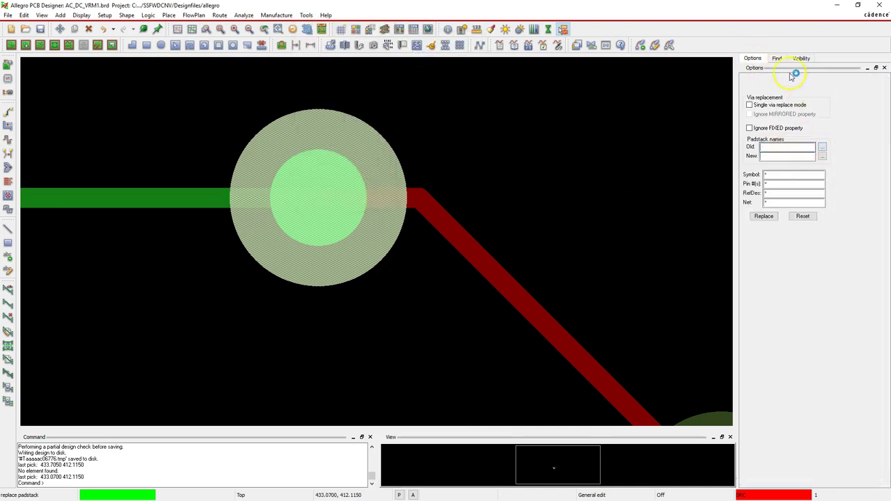
click(867, 68)
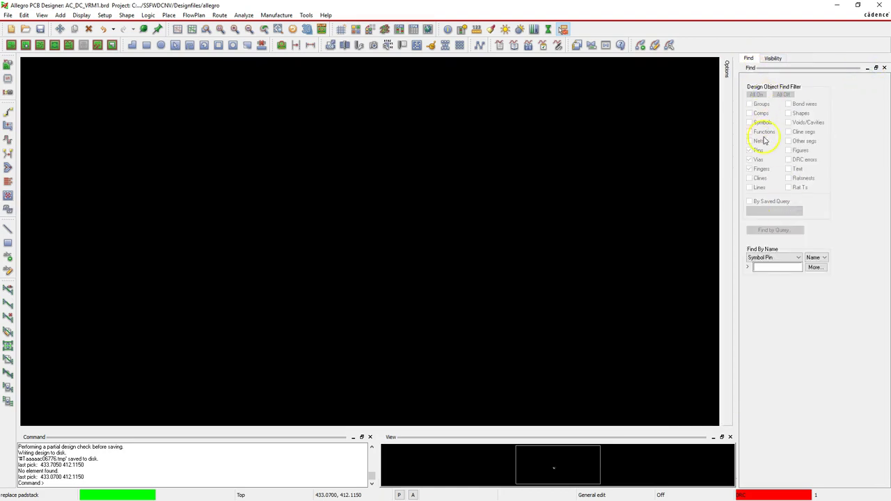
click(728, 73)
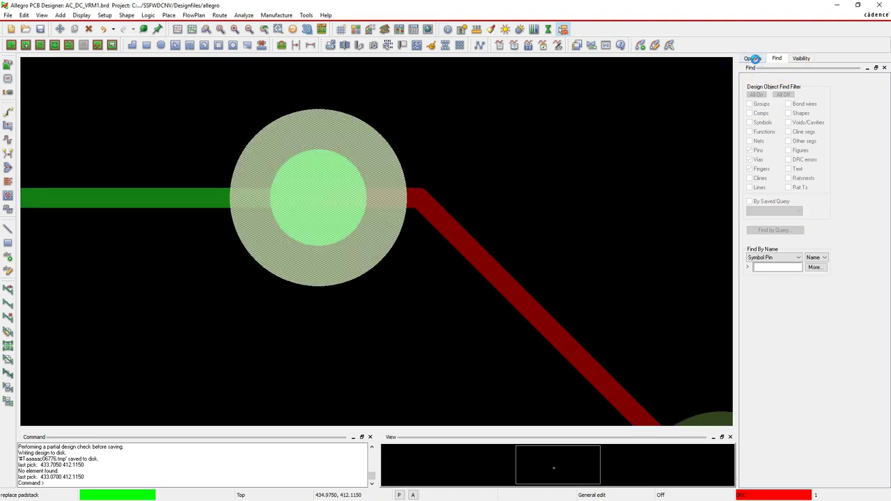
click(755, 59)
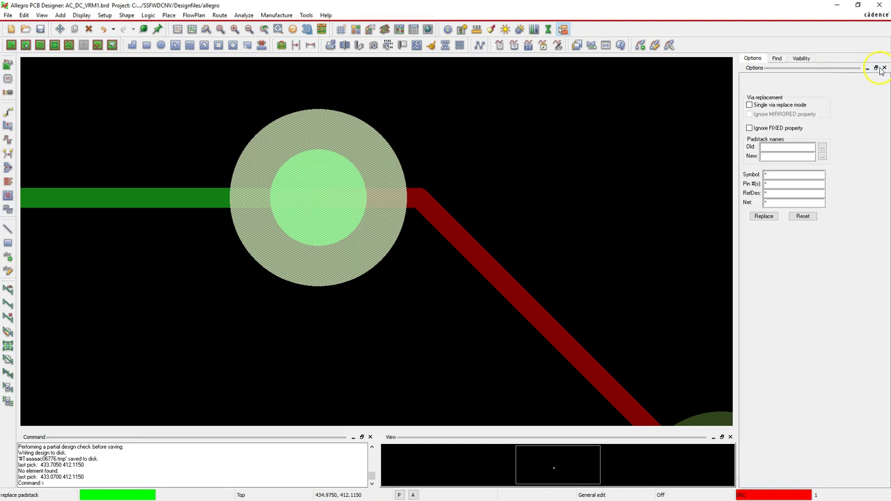
click(773, 146)
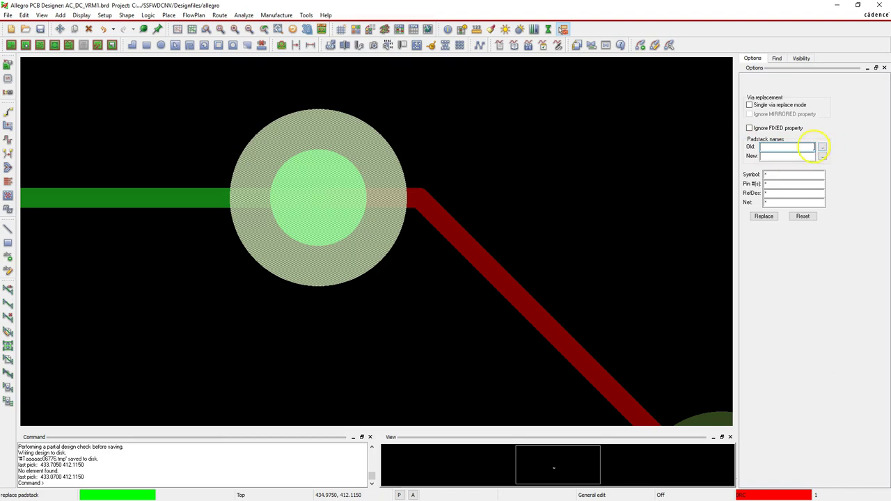
click(350, 163)
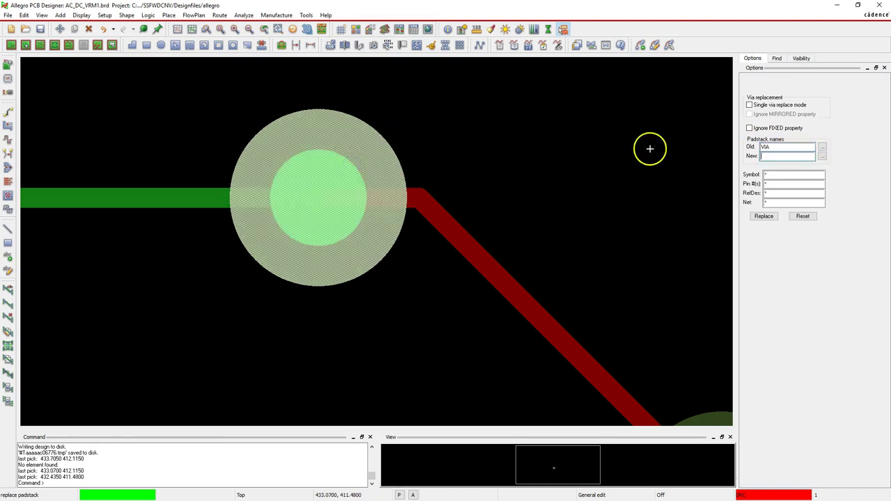
- Choose Pad35cir25d as the new replacement padstack
click(822, 155)
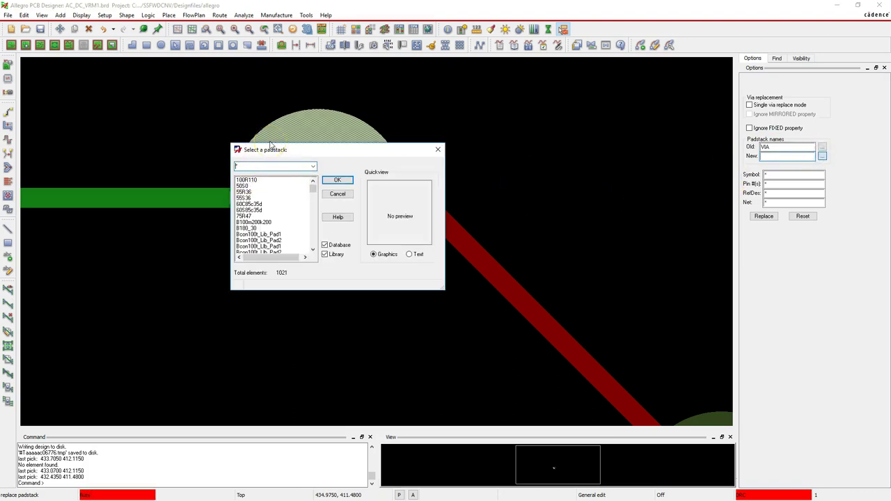
text(*)
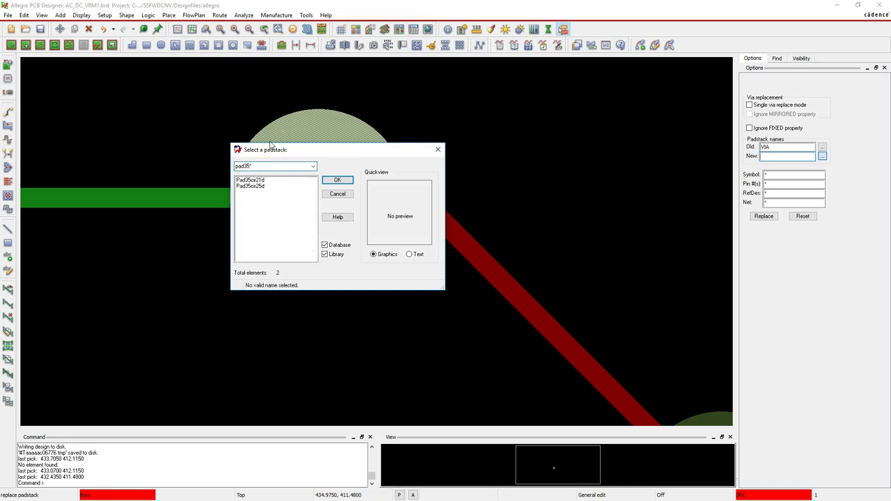
click(257, 186)
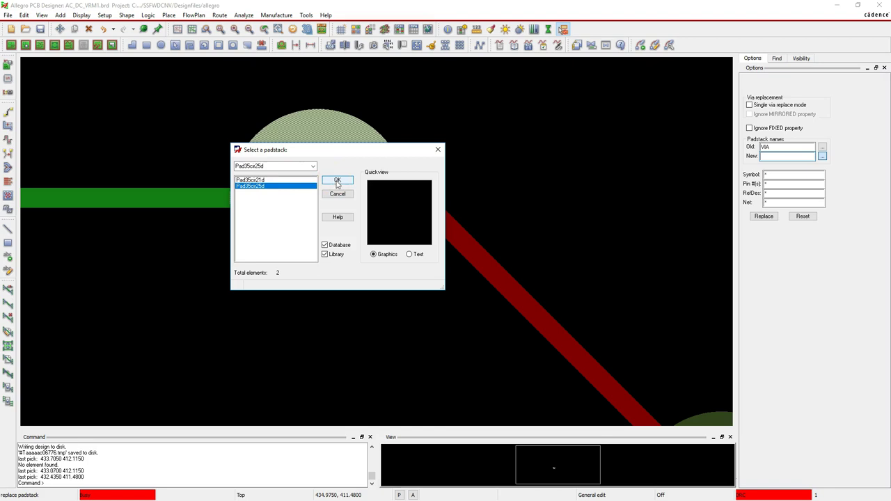
click(337, 181)
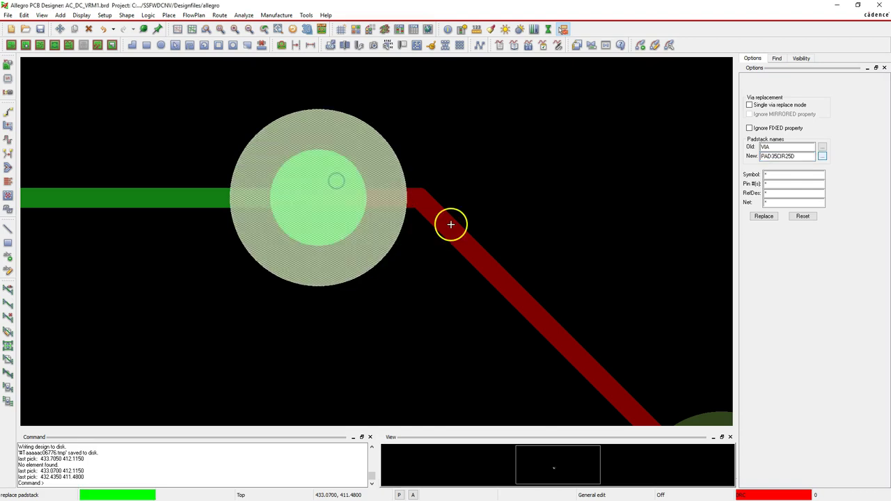
- Replace the VIA with PAD35CIR25D and end the command with Done
click(763, 216)
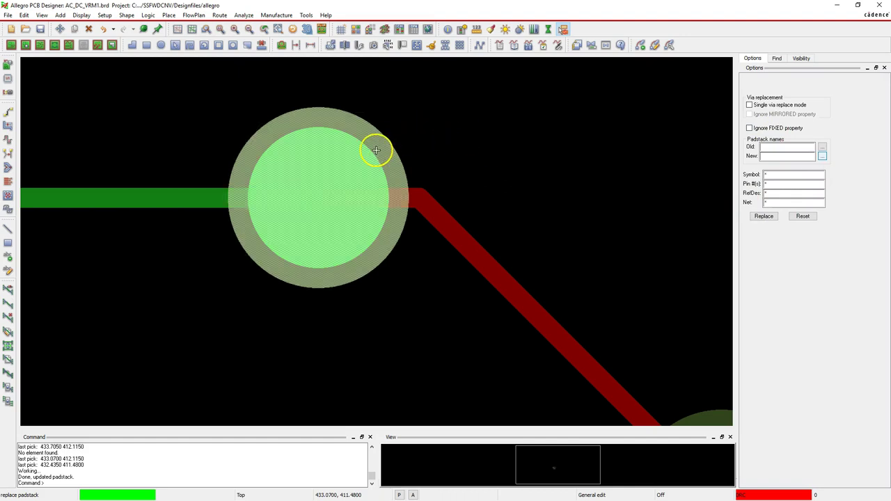
right_click(462, 130)
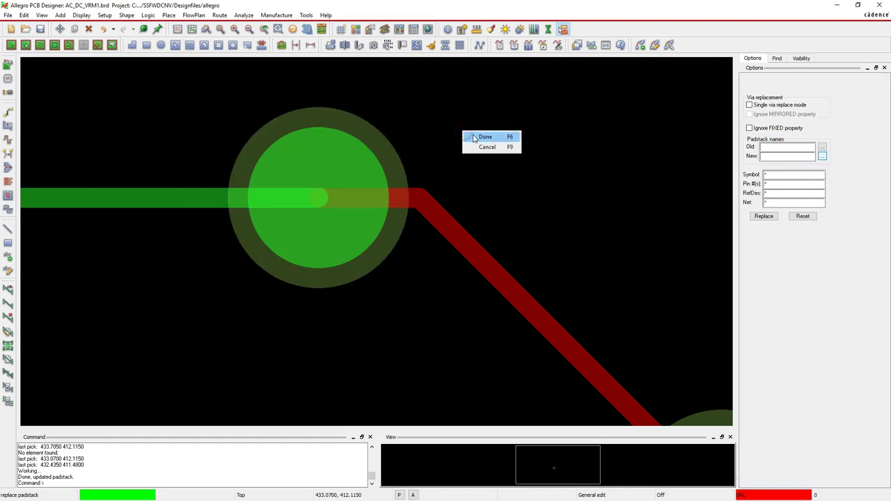
click(480, 137)
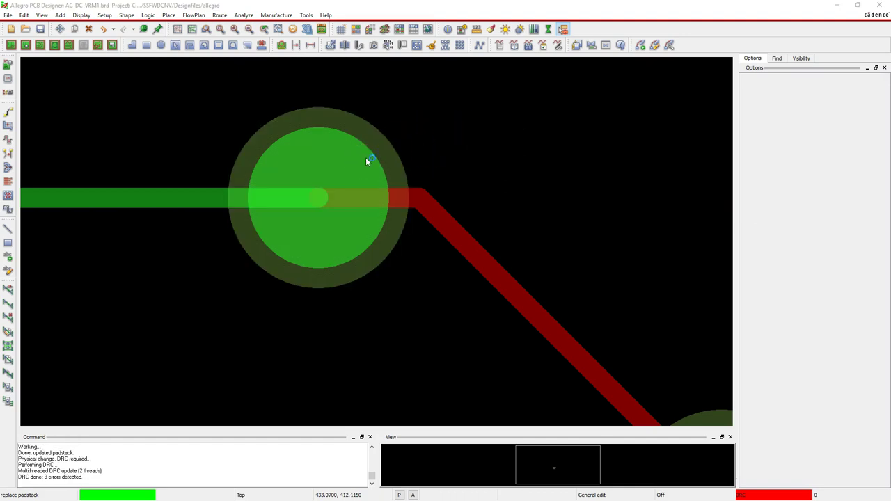
click(454, 127)
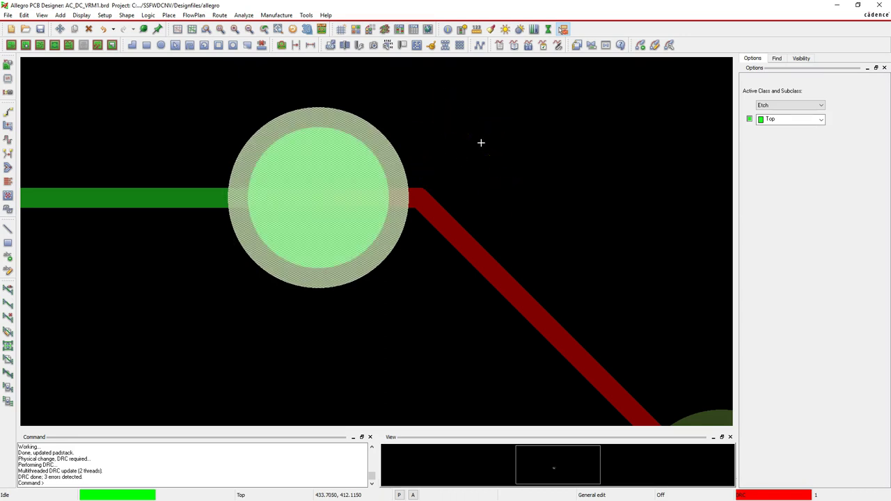
- Zoom out and back in to inspect the enlarged via on the trace
click(457, 110)
click(398, 106)
click(437, 89)
scroll(437, 88, down, 1)
scroll(473, 91, down, 1)
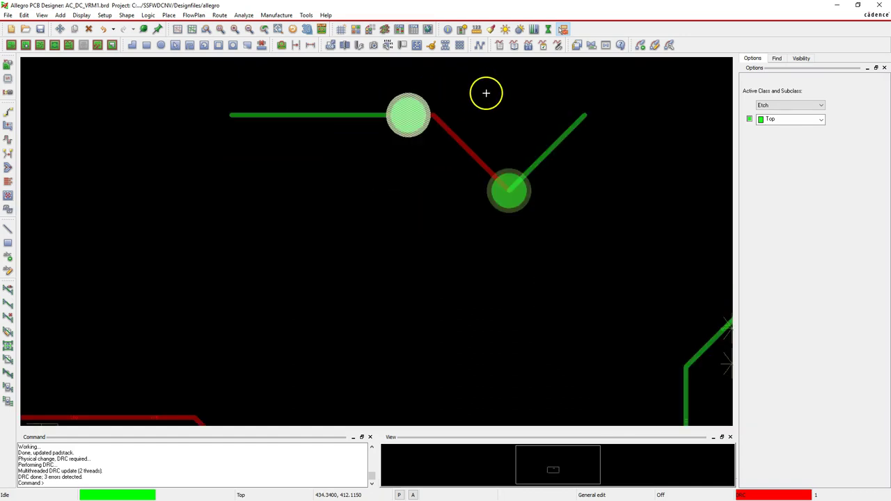
scroll(487, 92, down, 1)
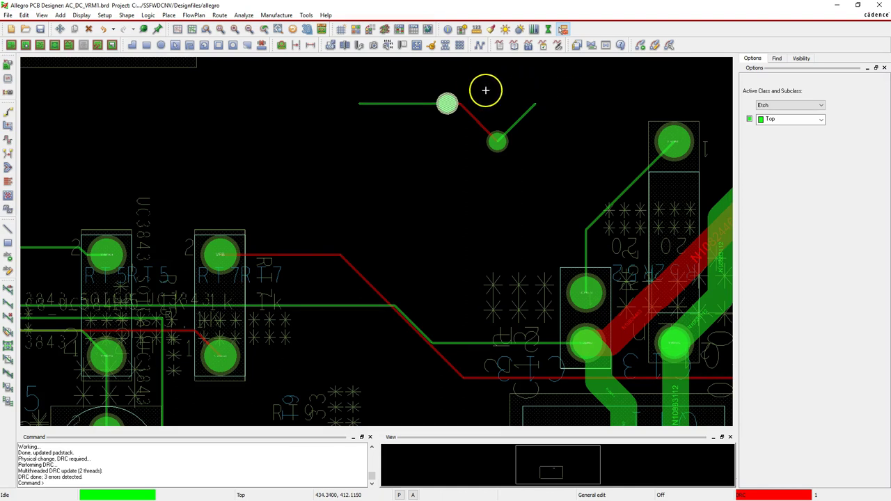
scroll(485, 89, up, 1)
scroll(496, 90, up, 1)
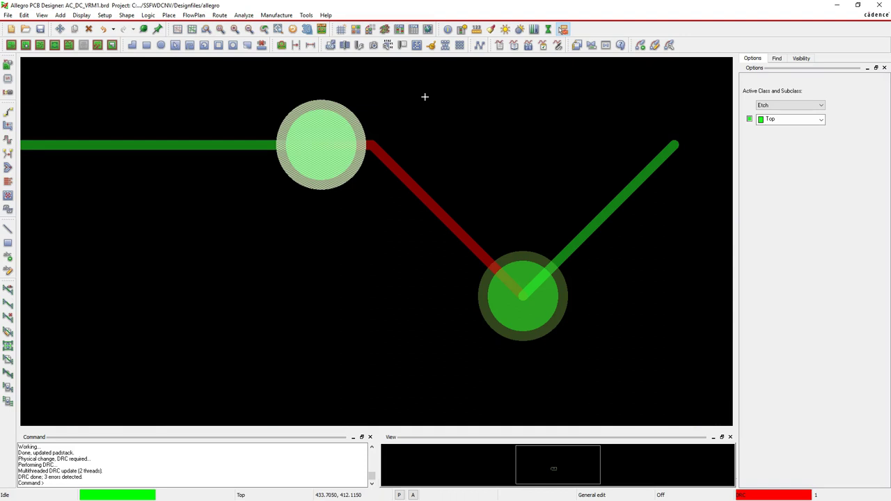
click(425, 96)
scroll(165, 88, down, 1)
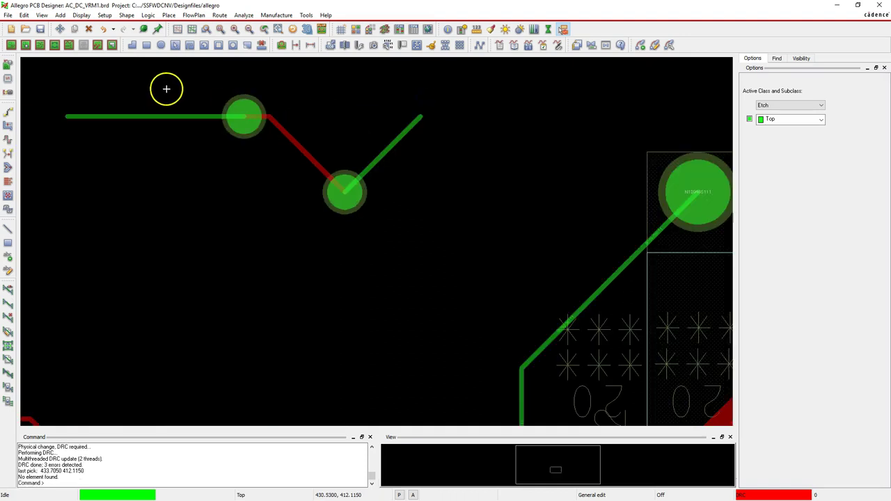
- Delete both test vias plus the green diagonal and red trace segments with Edit > Delete
click(88, 29)
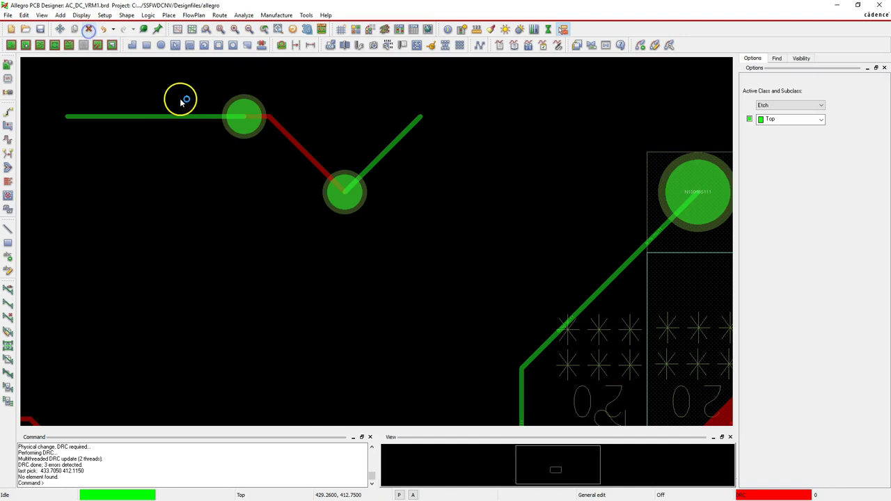
click(247, 113)
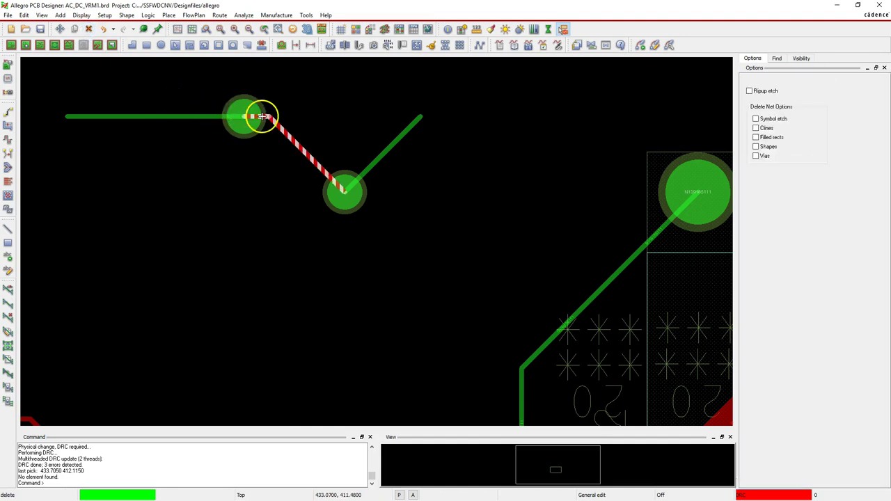
click(340, 187)
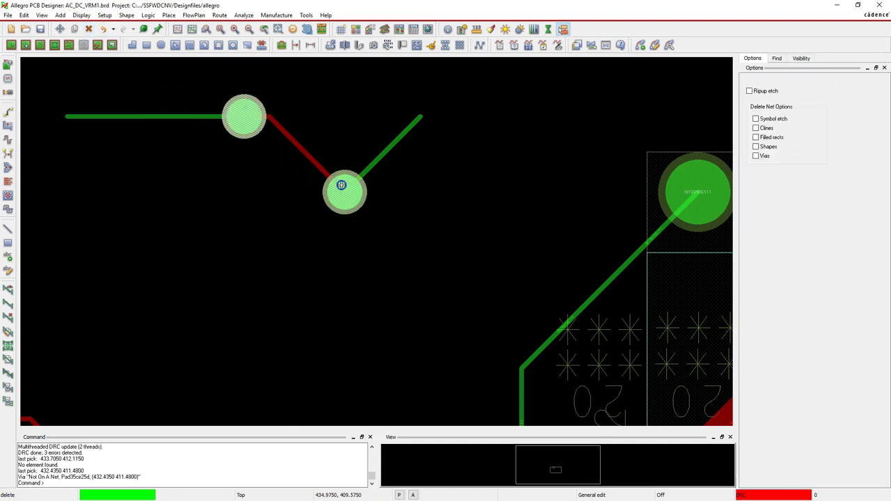
click(396, 144)
click(293, 143)
click(209, 117)
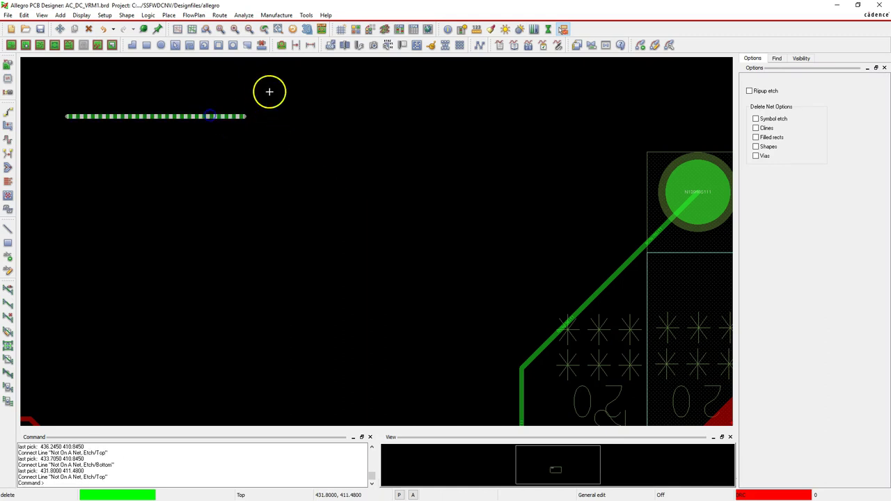
right_click(271, 89)
click(289, 95)
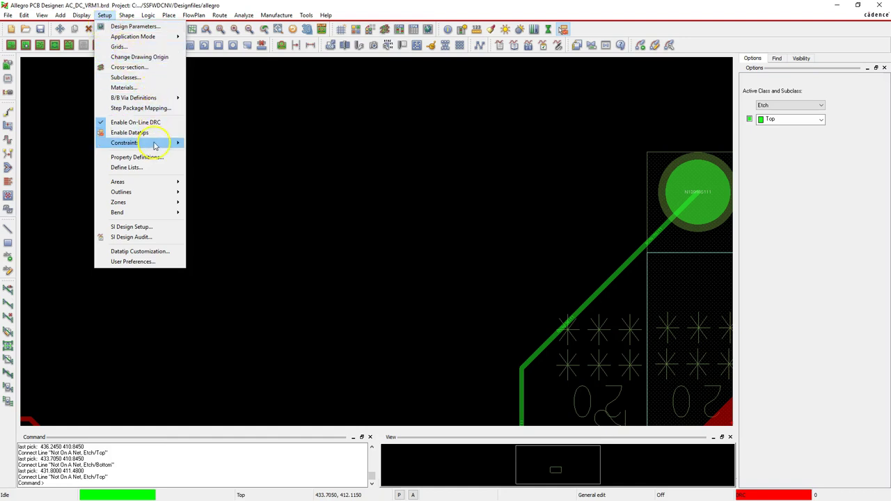
mouse_move(125, 142)
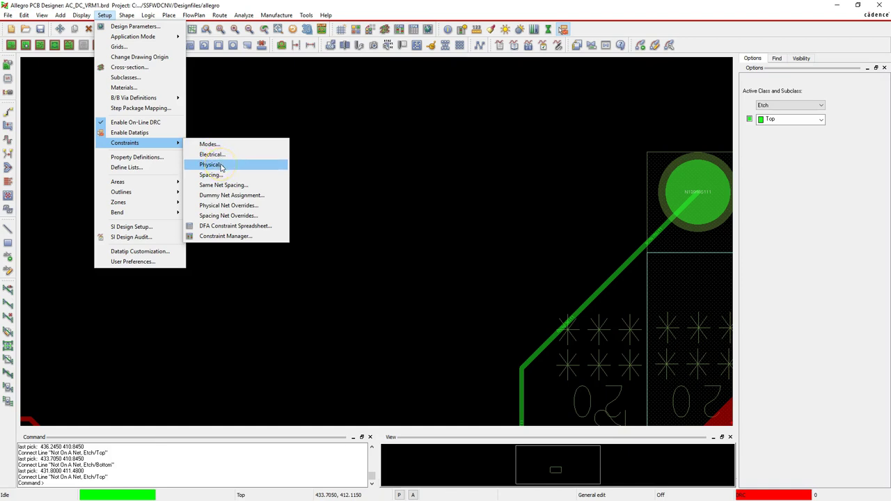
- Show the Physical constraint sets for All Layers and select the DEFAULT set's Vias cell
click(222, 237)
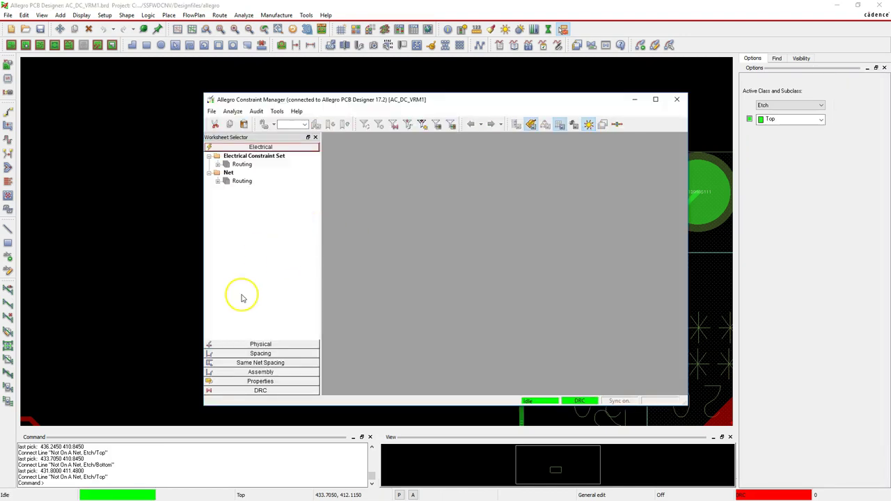
click(264, 343)
click(244, 174)
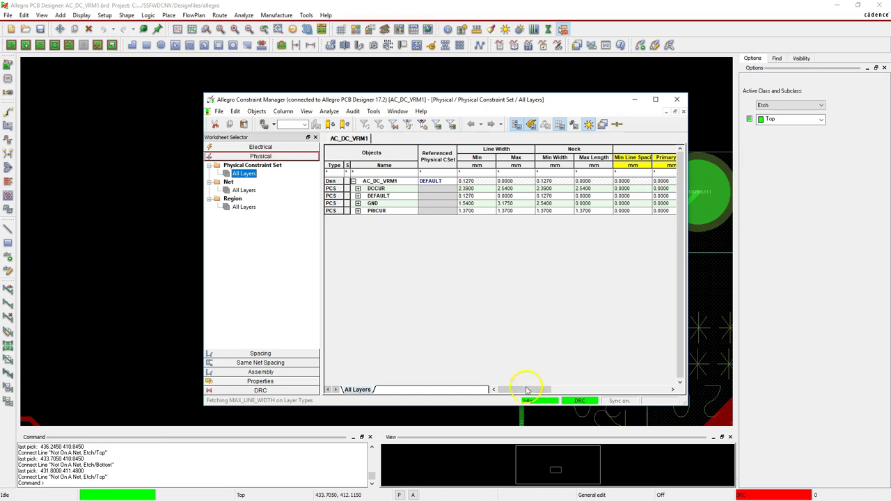
drag(524, 391, 624, 391)
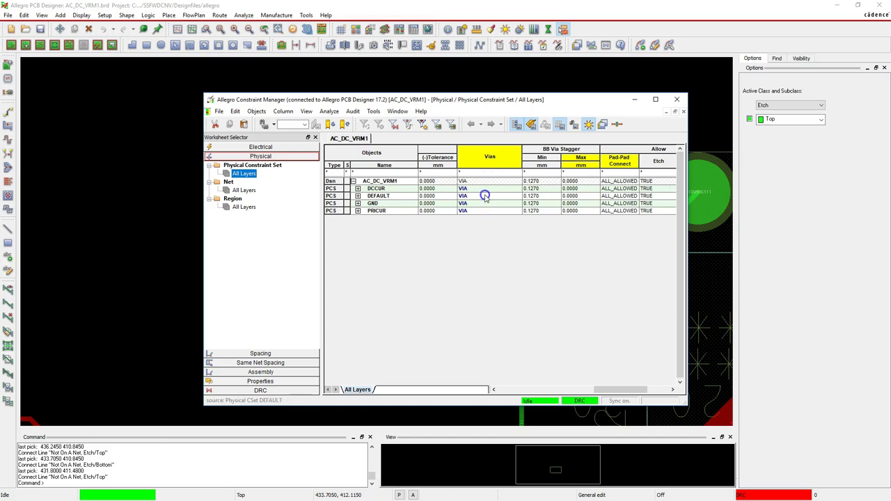
click(480, 198)
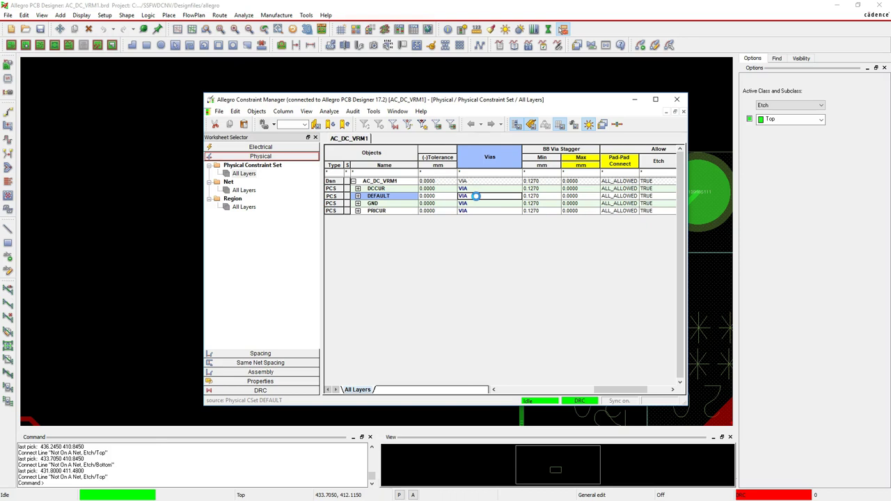
click(486, 196)
- In Edit Via List, filter by *PAD35*, add PAD35CIR25D and PAD35CIR21D, and remove VIA
click(491, 254)
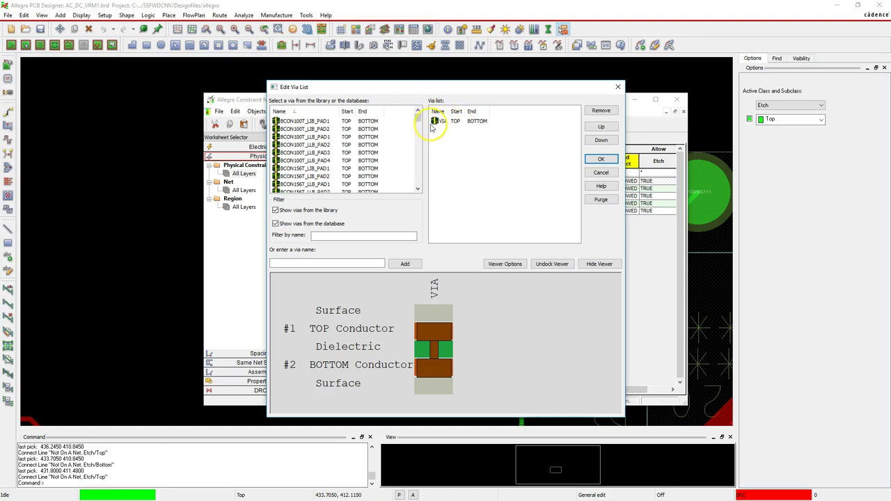
click(418, 130)
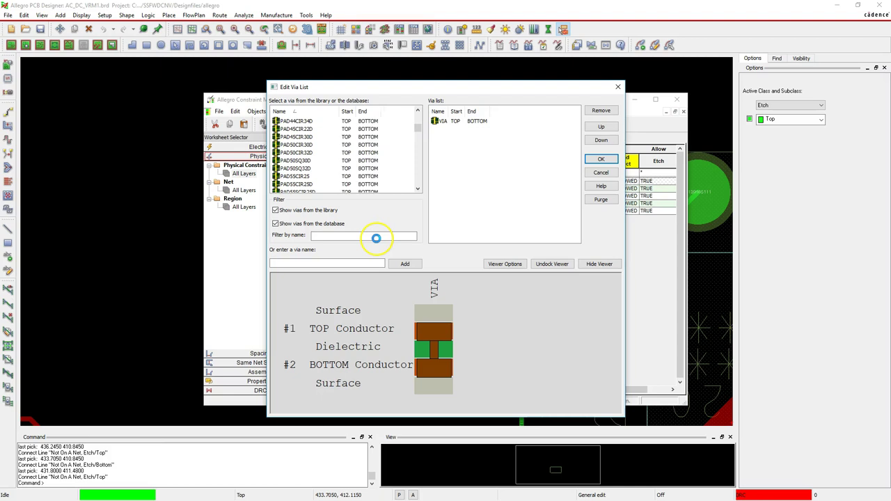
click(376, 238)
text(*PAD35*)
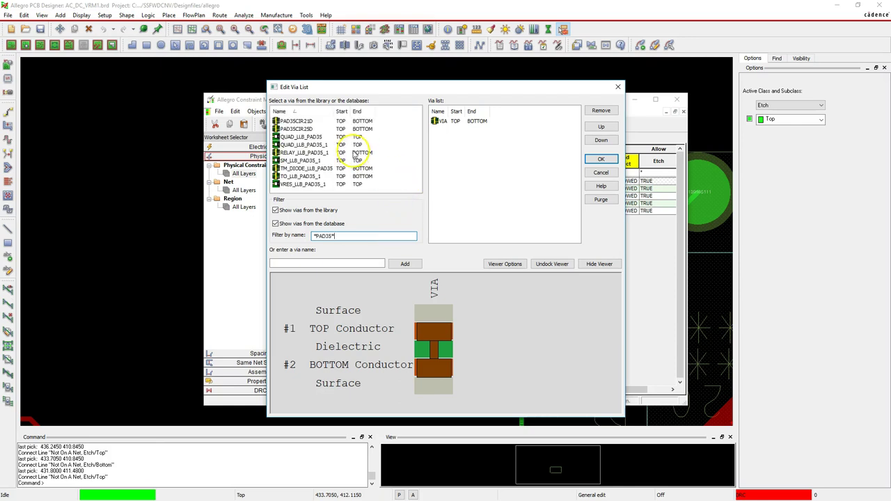
click(300, 129)
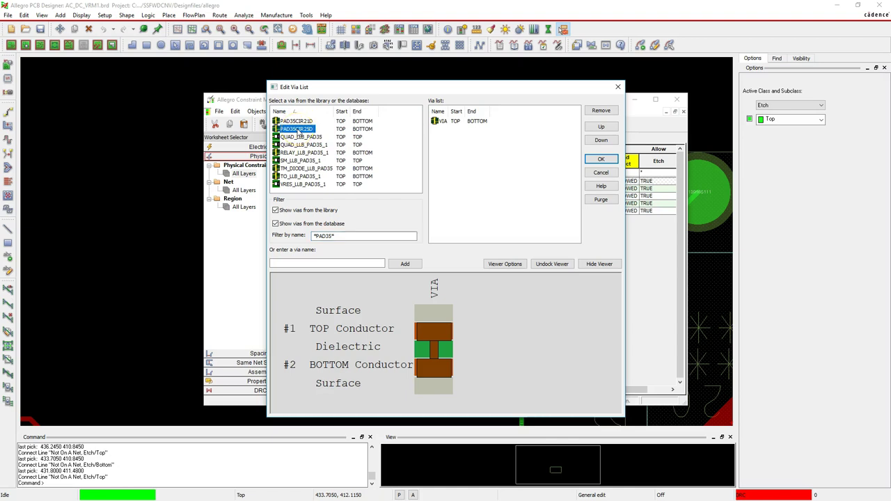
double_click(299, 129)
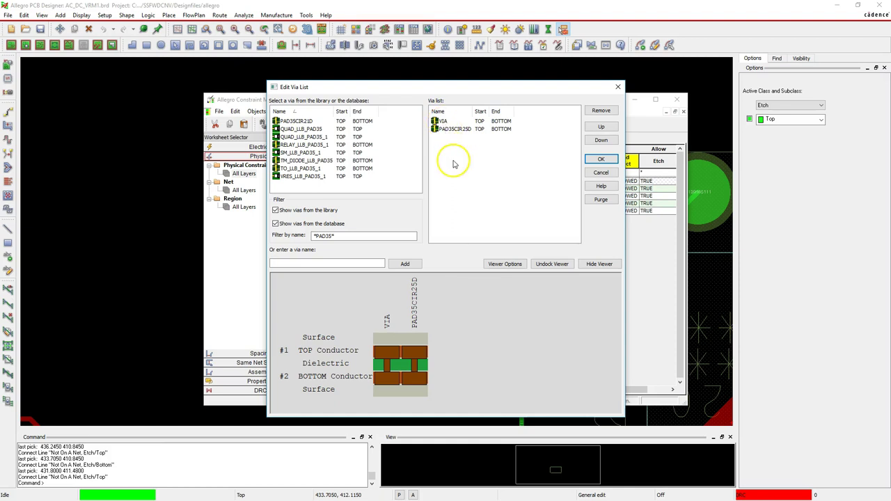
double_click(293, 121)
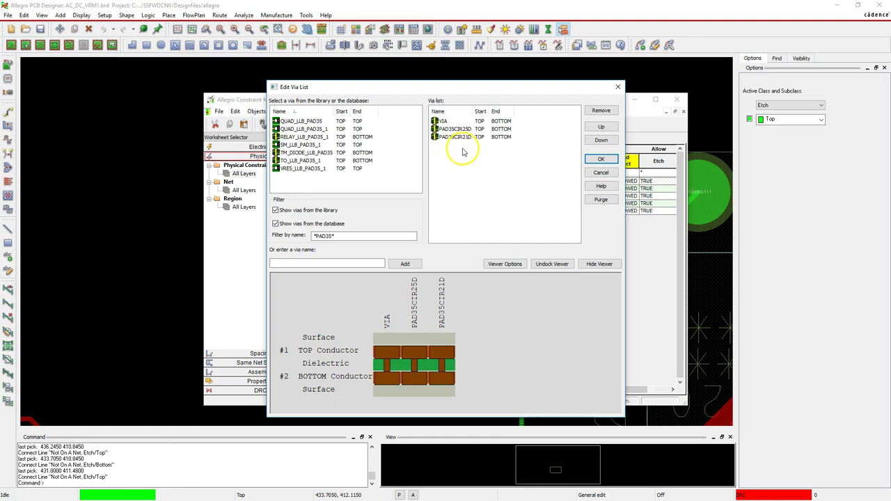
click(442, 121)
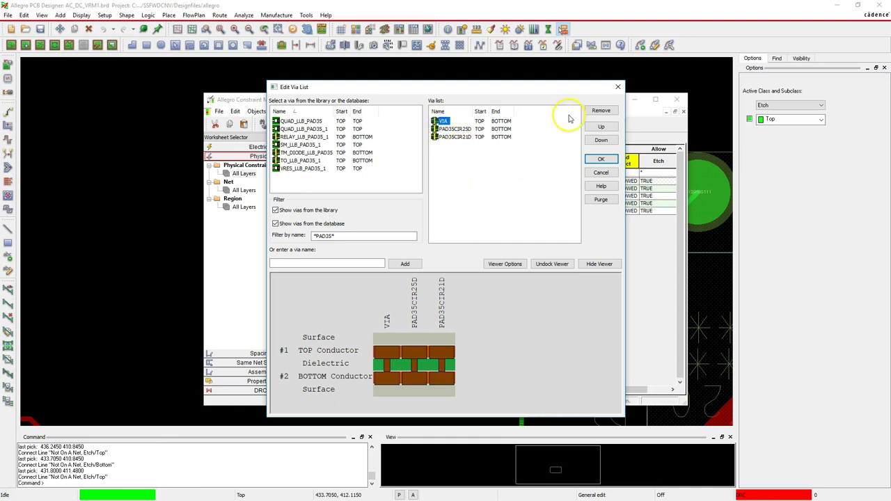
click(600, 110)
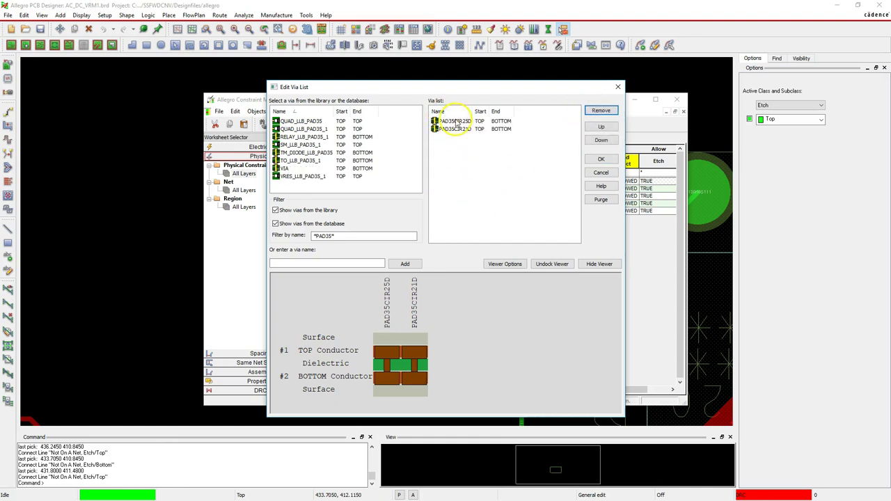
click(600, 162)
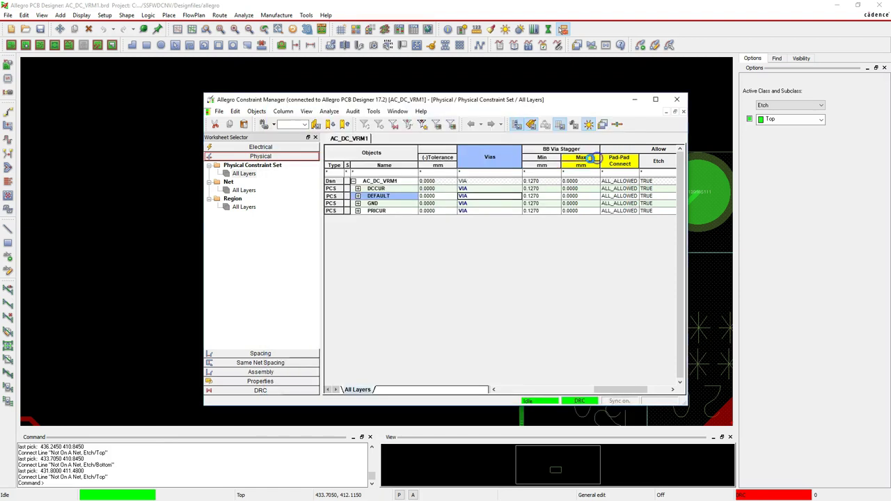
- Replace VIA with PAD35CIR21D in the GND set's via list
click(466, 204)
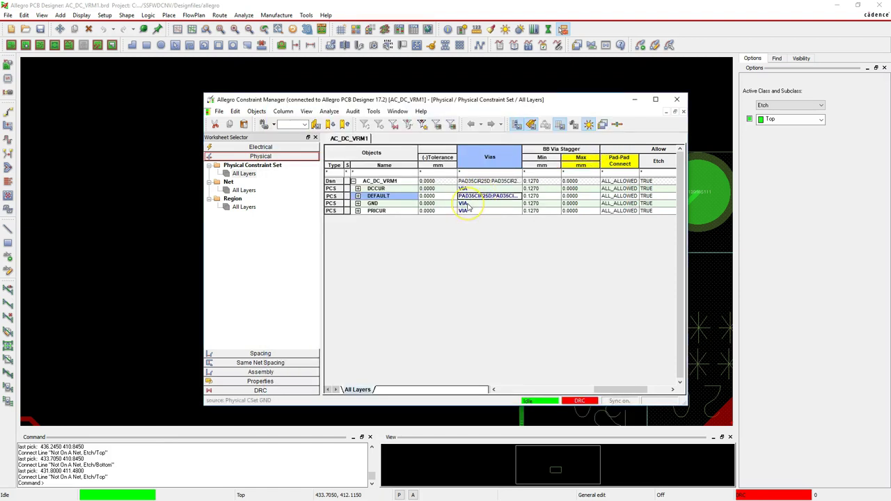
click(467, 205)
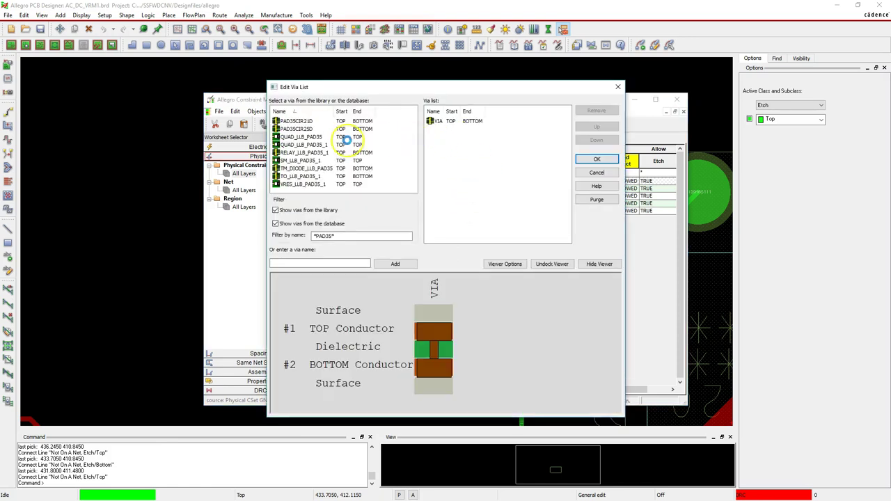
click(299, 122)
double_click(299, 121)
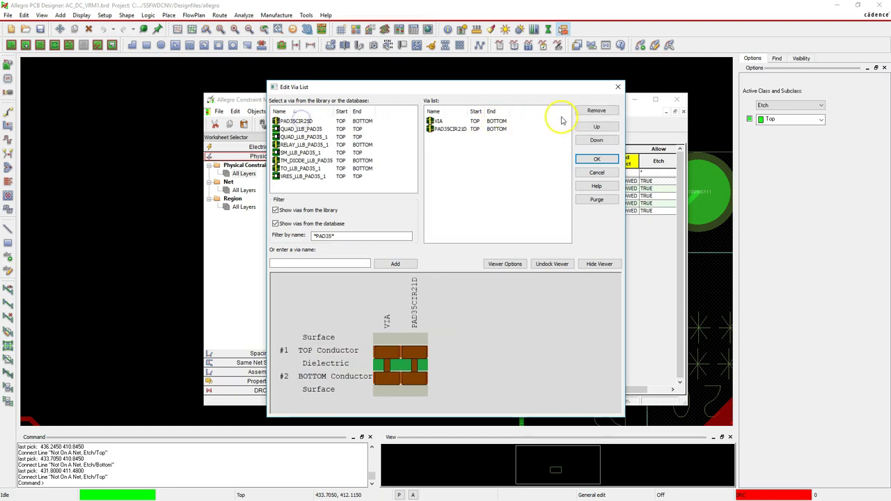
click(437, 122)
click(596, 111)
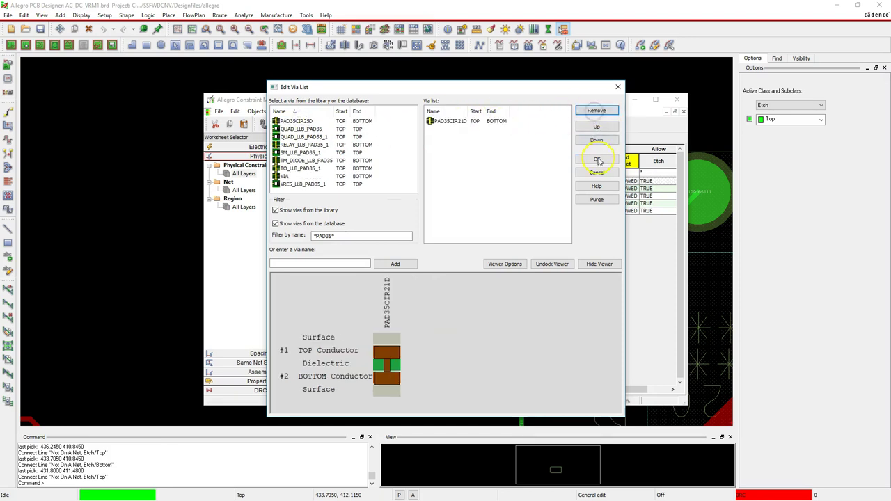
click(597, 159)
- Replace VIA with PAD35CIR25D in the PRICUR set's via list
click(464, 211)
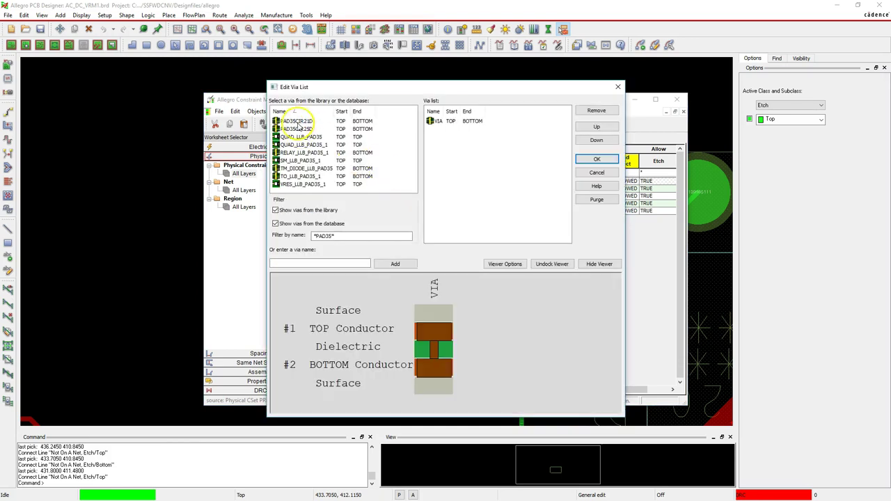
click(298, 128)
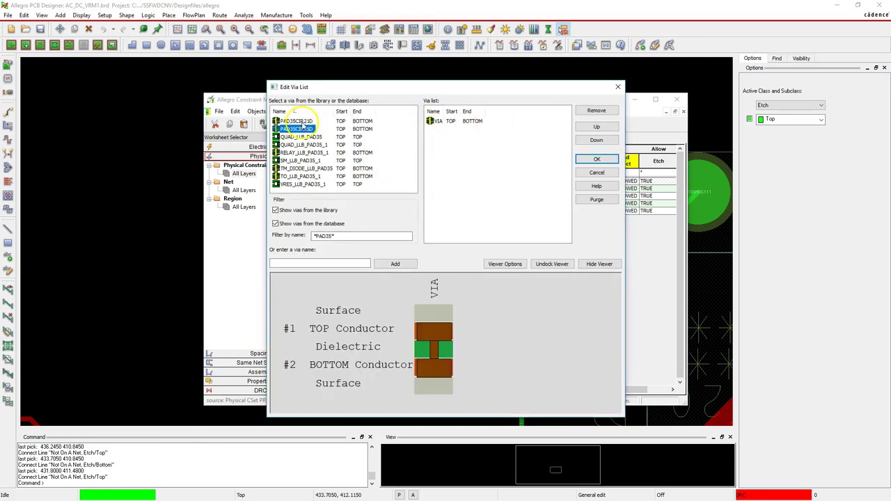
click(437, 121)
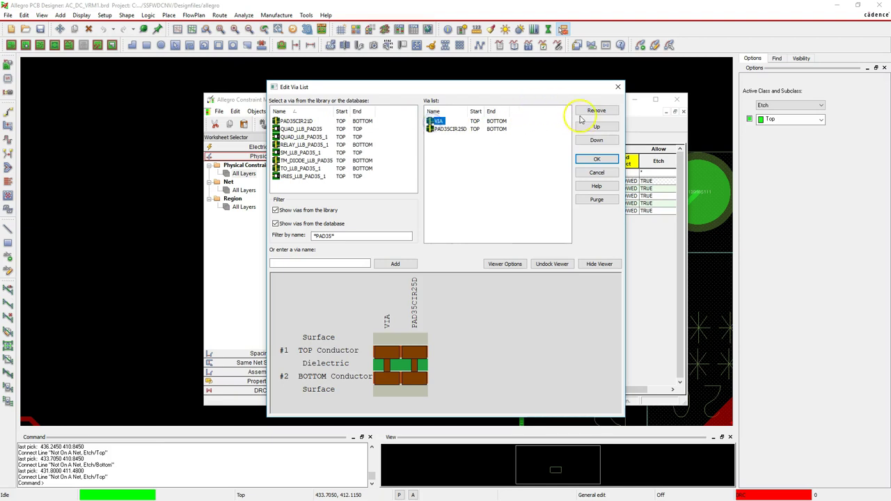
click(592, 111)
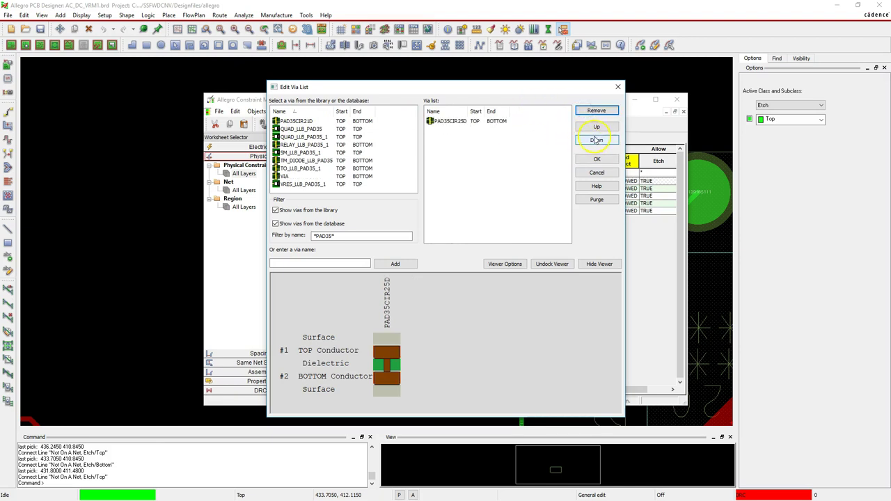
click(596, 161)
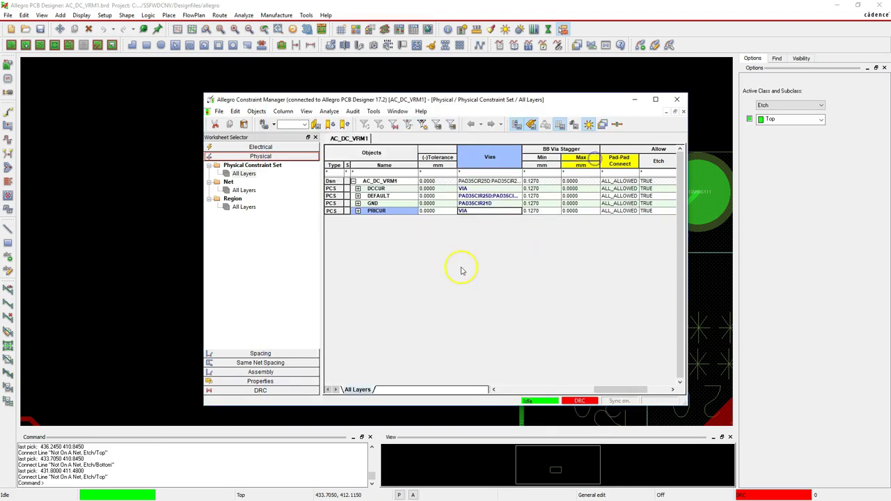
- Replace VIA with PAD35CIR25D in the DCCUR set's via list
double_click(462, 188)
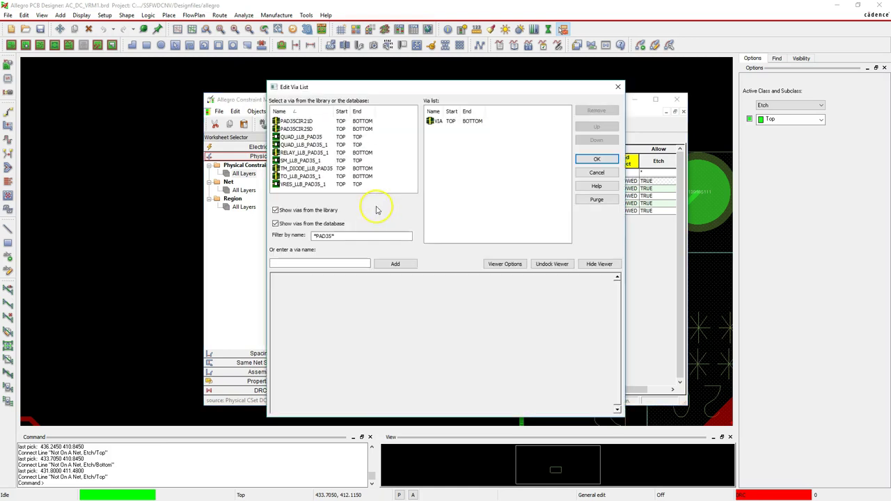
click(292, 128)
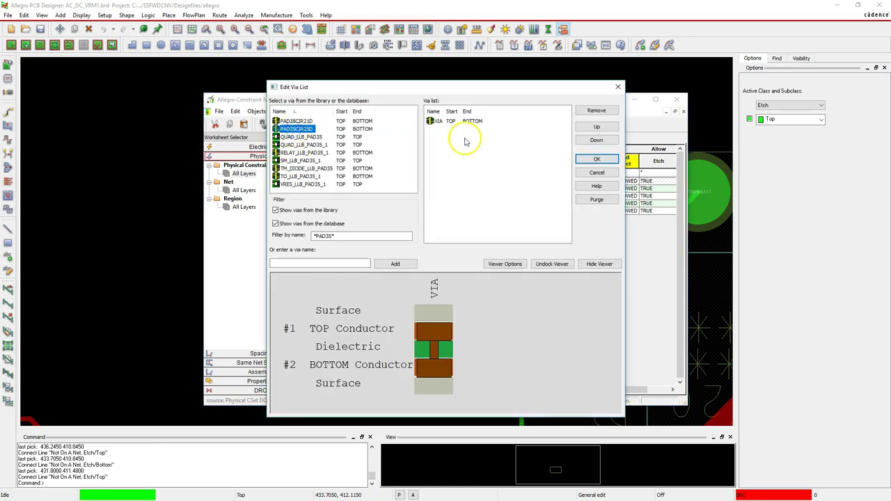
double_click(296, 130)
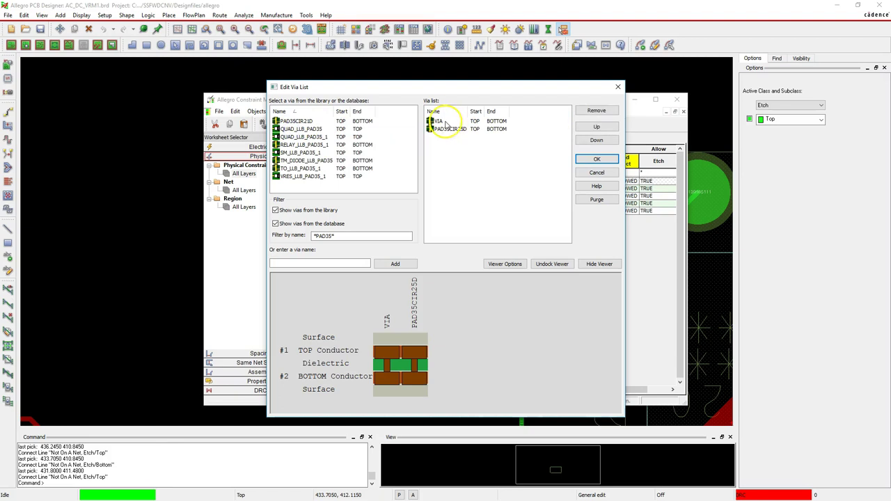
click(597, 110)
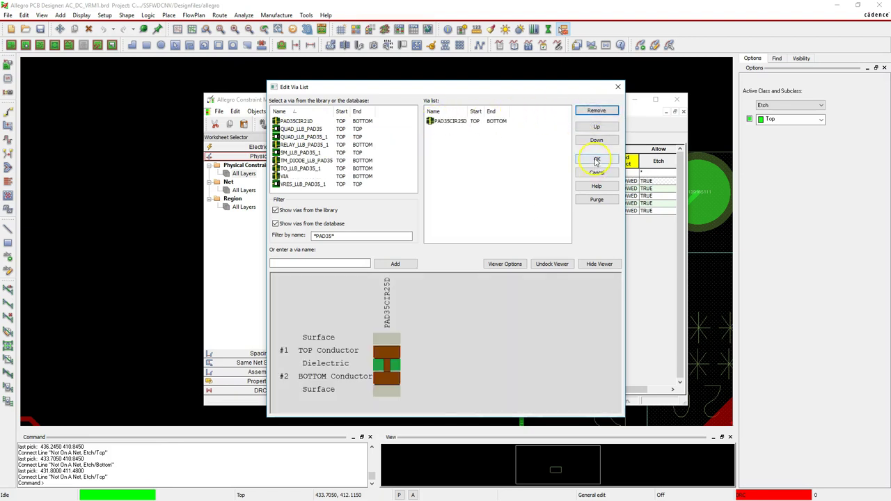
click(596, 158)
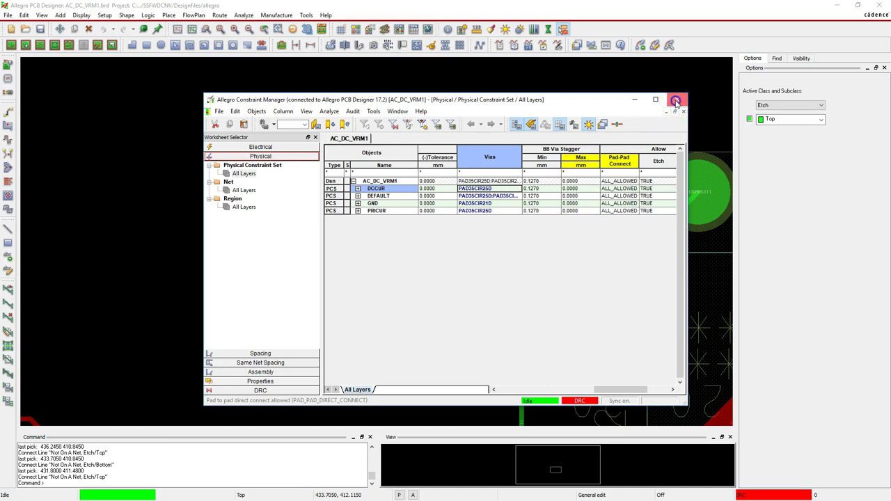
- Close Constraint Manager and return to the board view
click(677, 101)
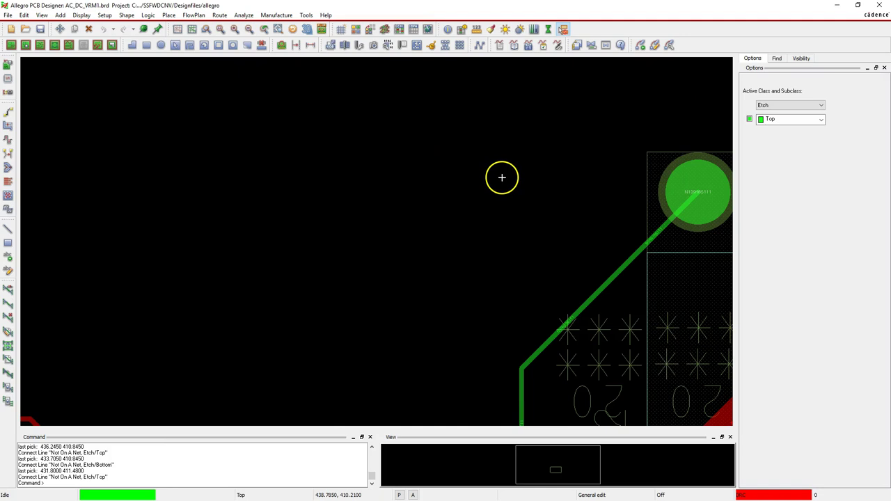
scroll(501, 177, down, 1)
scroll(501, 176, down, 1)
scroll(441, 173, up, 2)
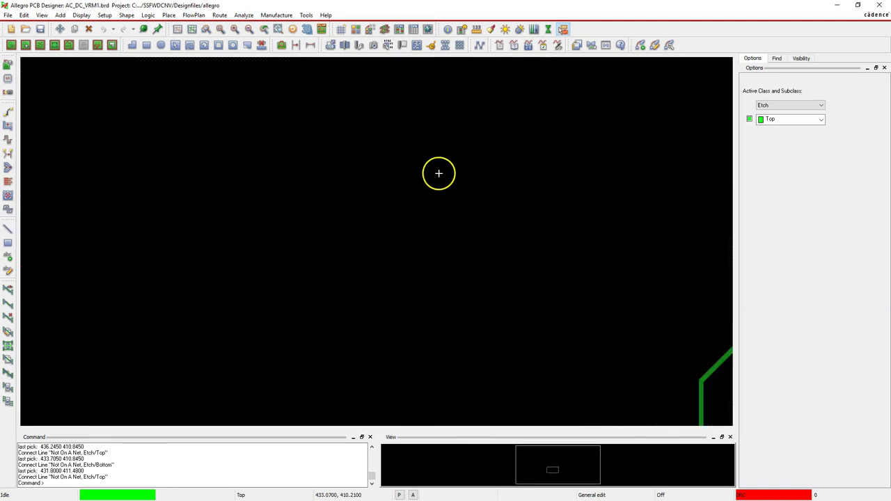
- Start a Route > Connect trace on Top from an empty board spot, checking the Via options
click(220, 14)
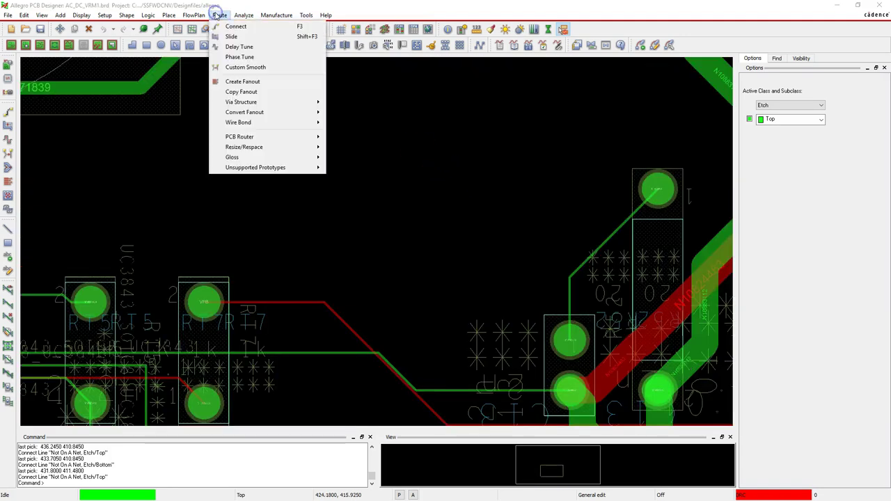
click(231, 28)
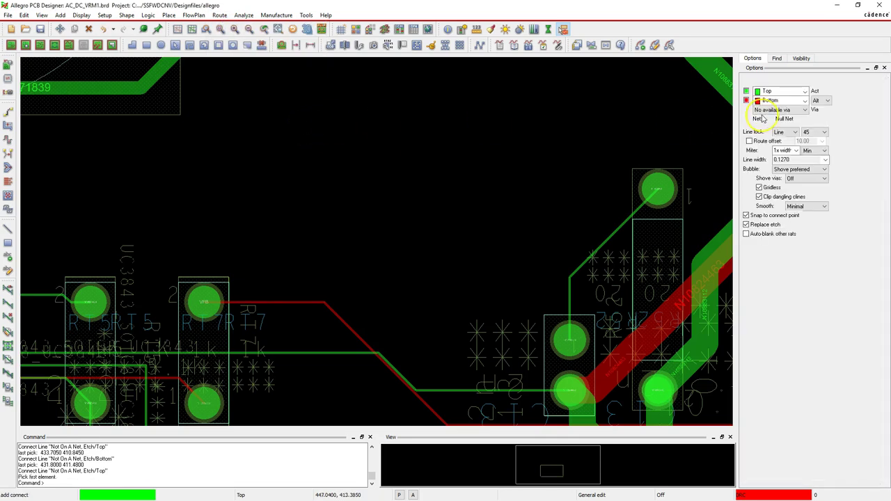
click(807, 111)
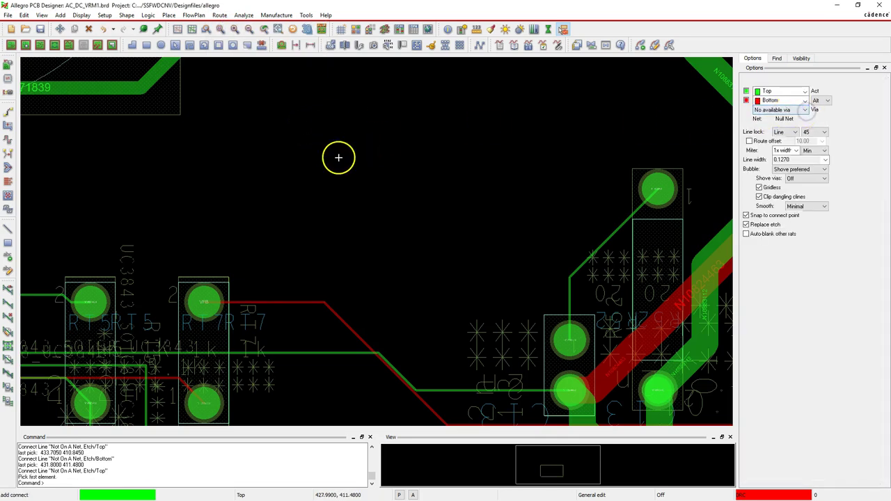
click(299, 170)
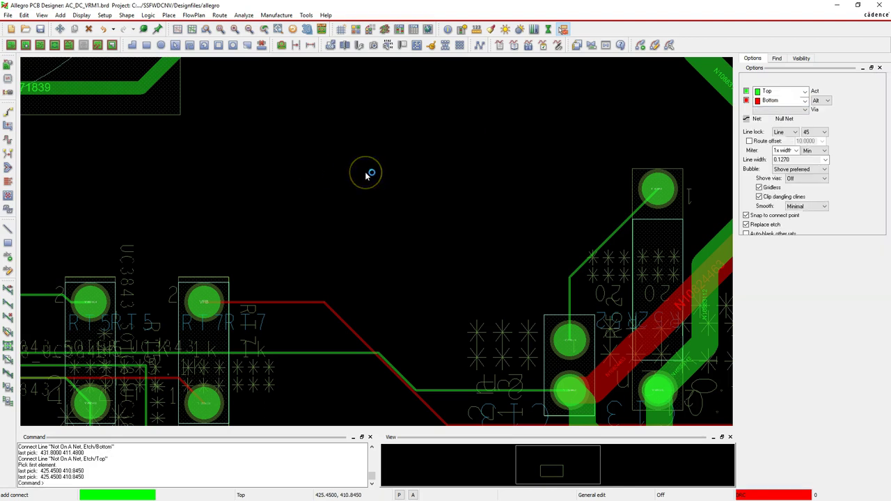
scroll(368, 163, up, 2)
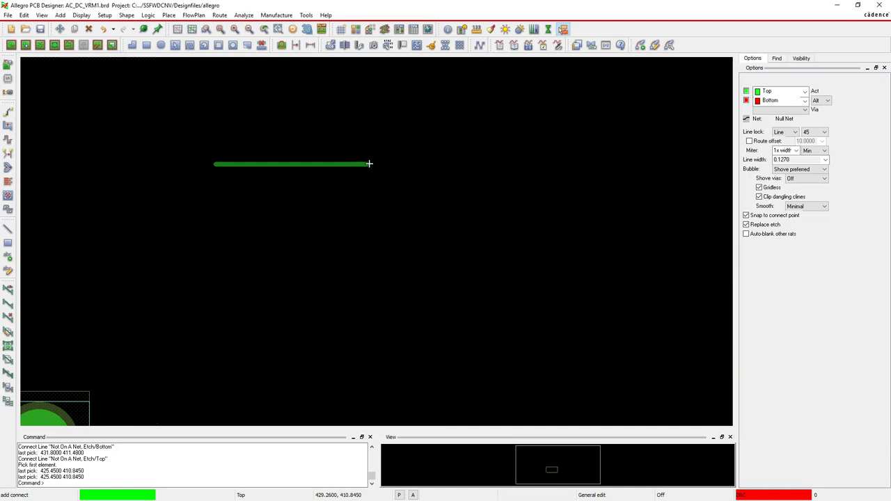
- Route the trace rightward on Top and choose PAD35CIR25D as the via
double_click(383, 164)
click(451, 178)
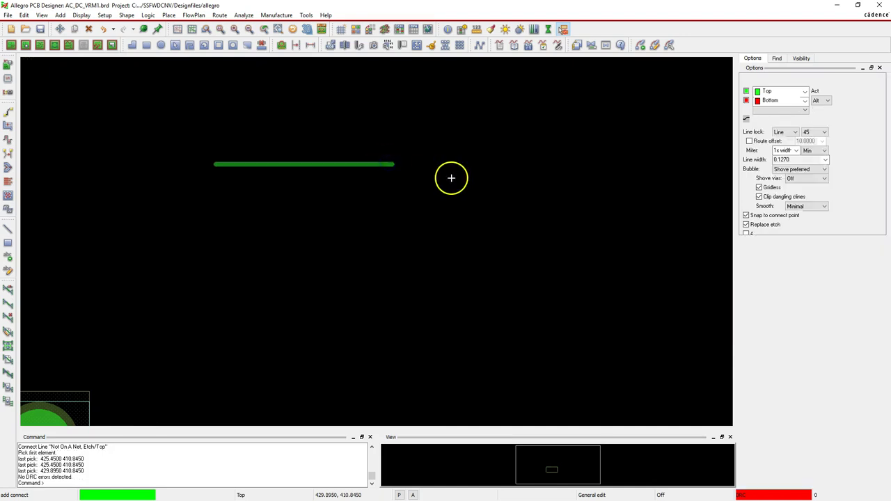
click(805, 110)
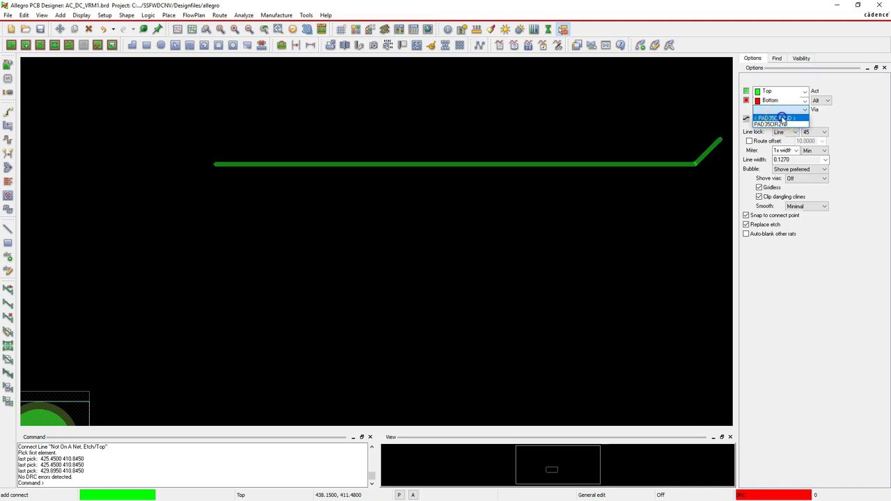
click(781, 118)
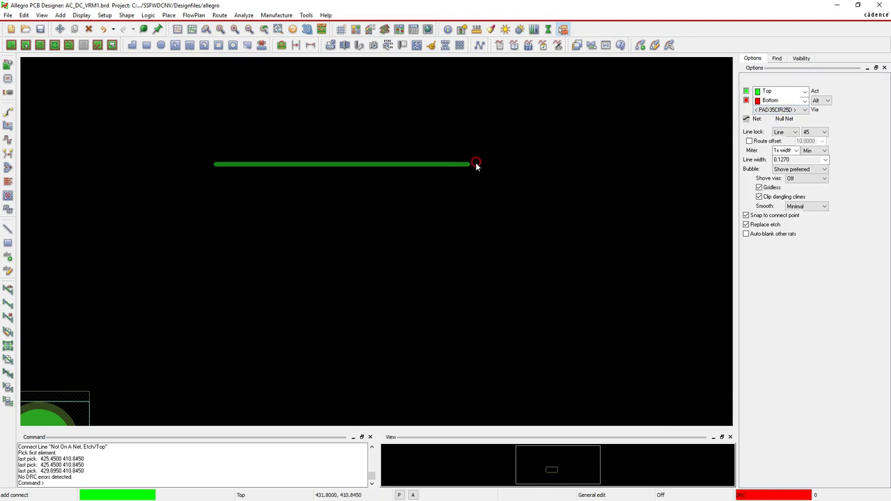
- Add a via to switch the trace to Bottom, then finish routing with Done
right_click(476, 166)
click(509, 227)
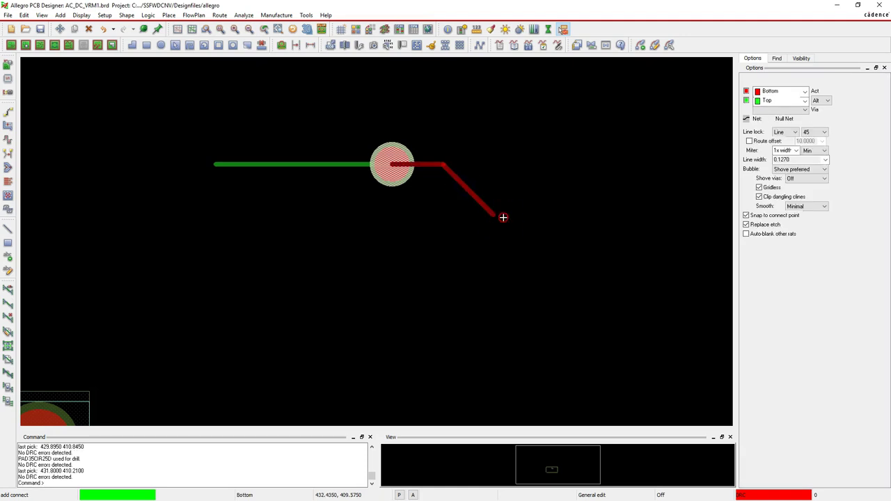
right_click(503, 216)
click(518, 226)
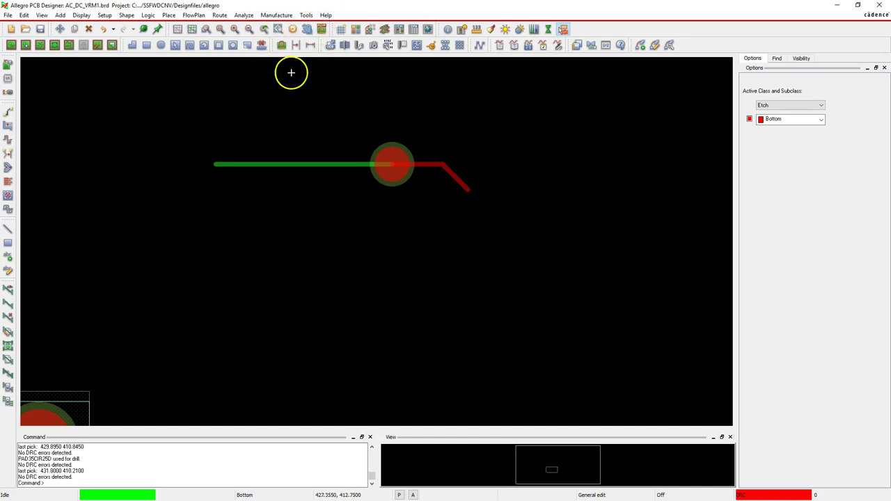
click(276, 14)
click(280, 14)
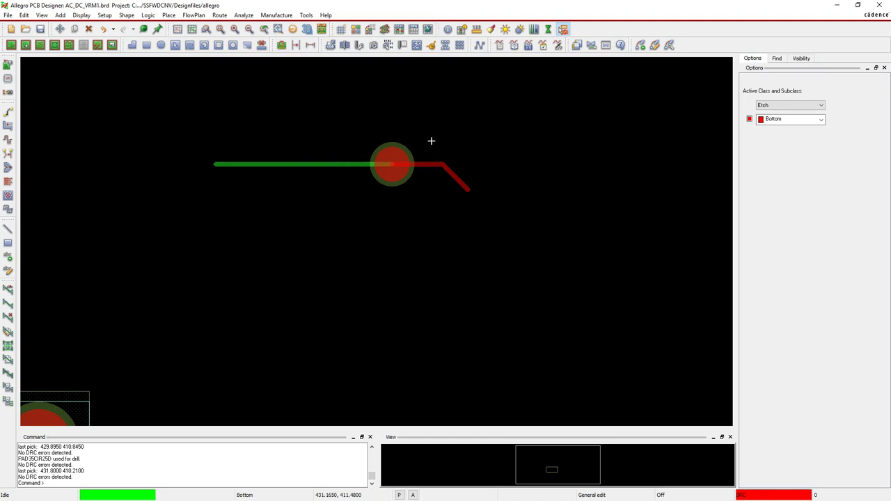
click(326, 130)
click(205, 125)
click(205, 125)
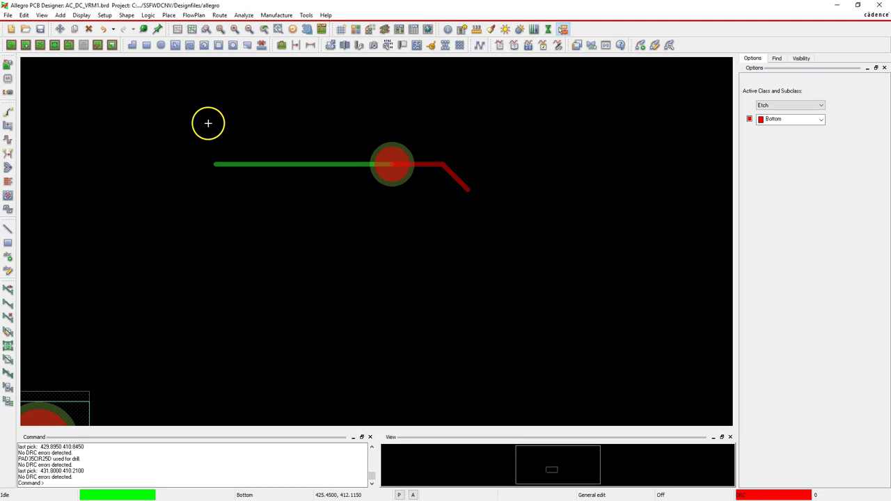